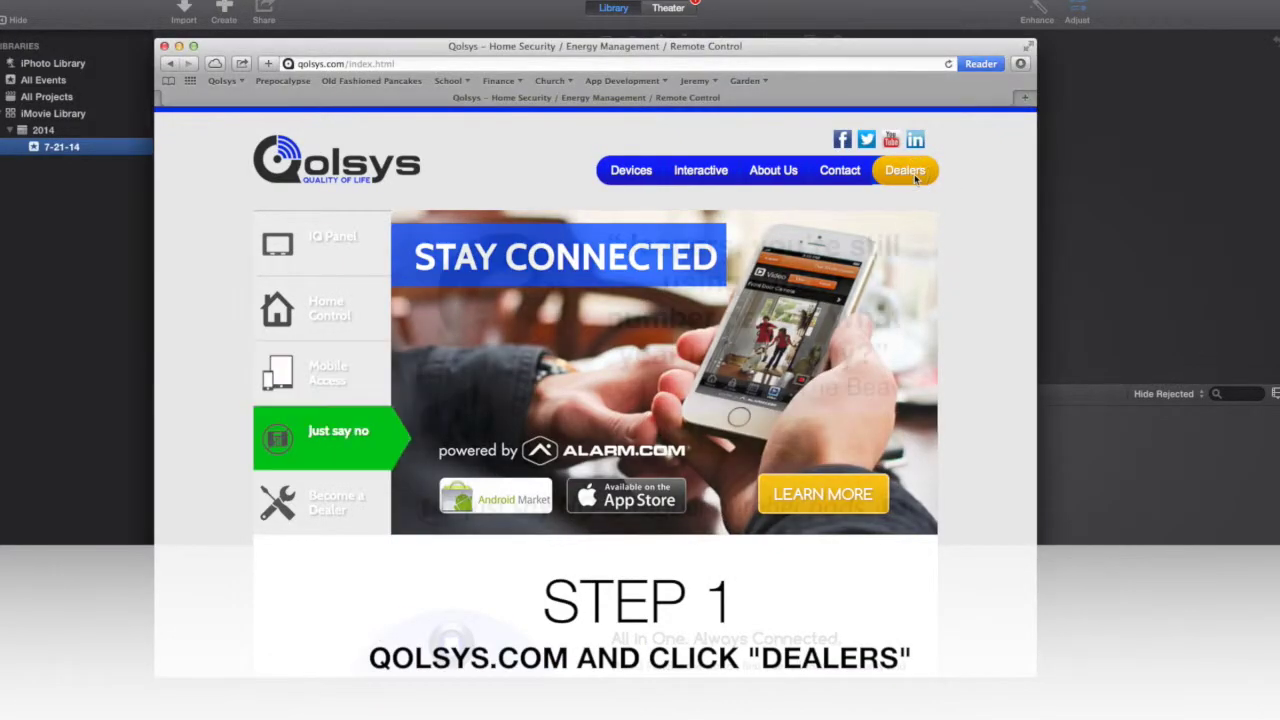
Step: Log in to the Qolsys dealer portal via Dealers > Dealer Login with the dealer credentials
left_click(908, 174)
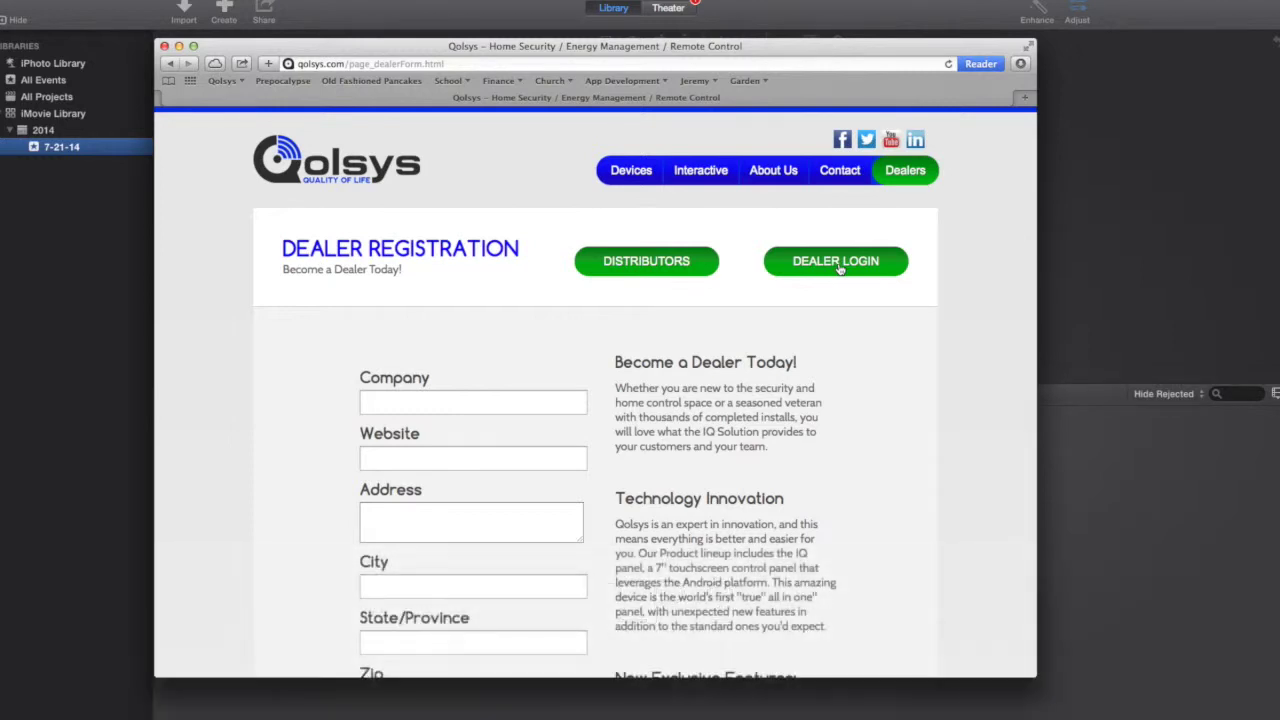
left_click(840, 265)
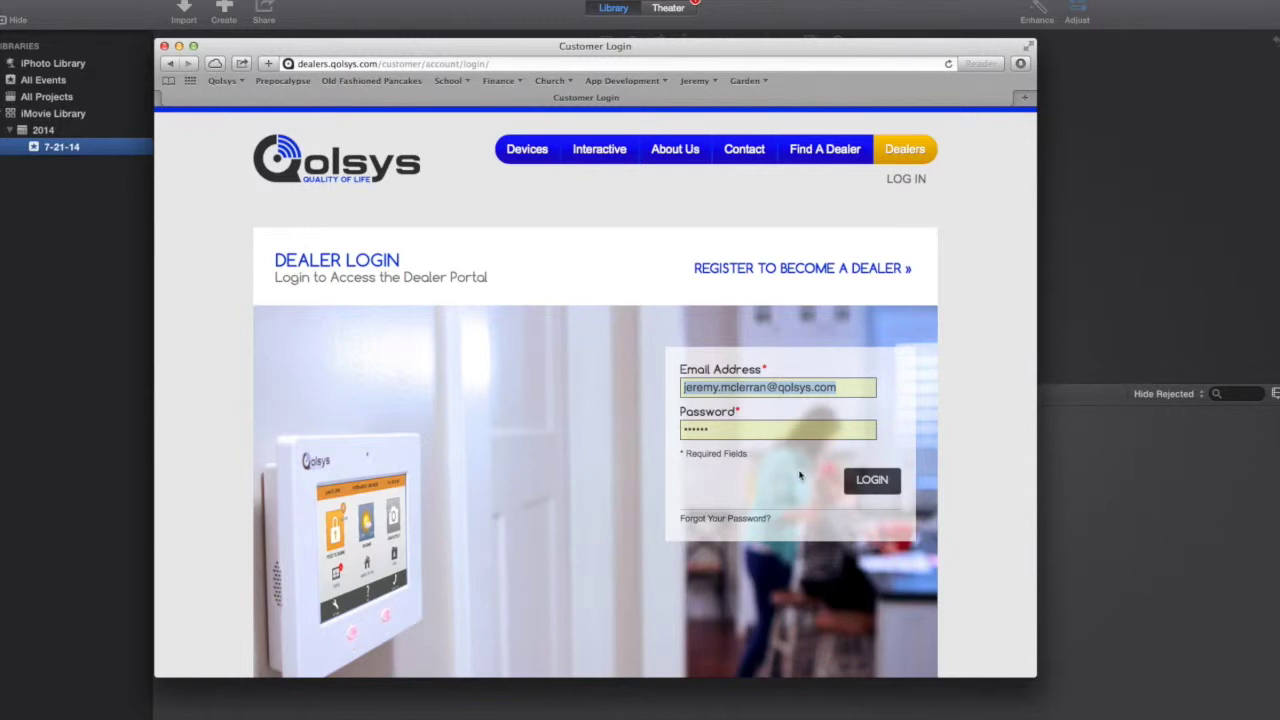
left_click(872, 485)
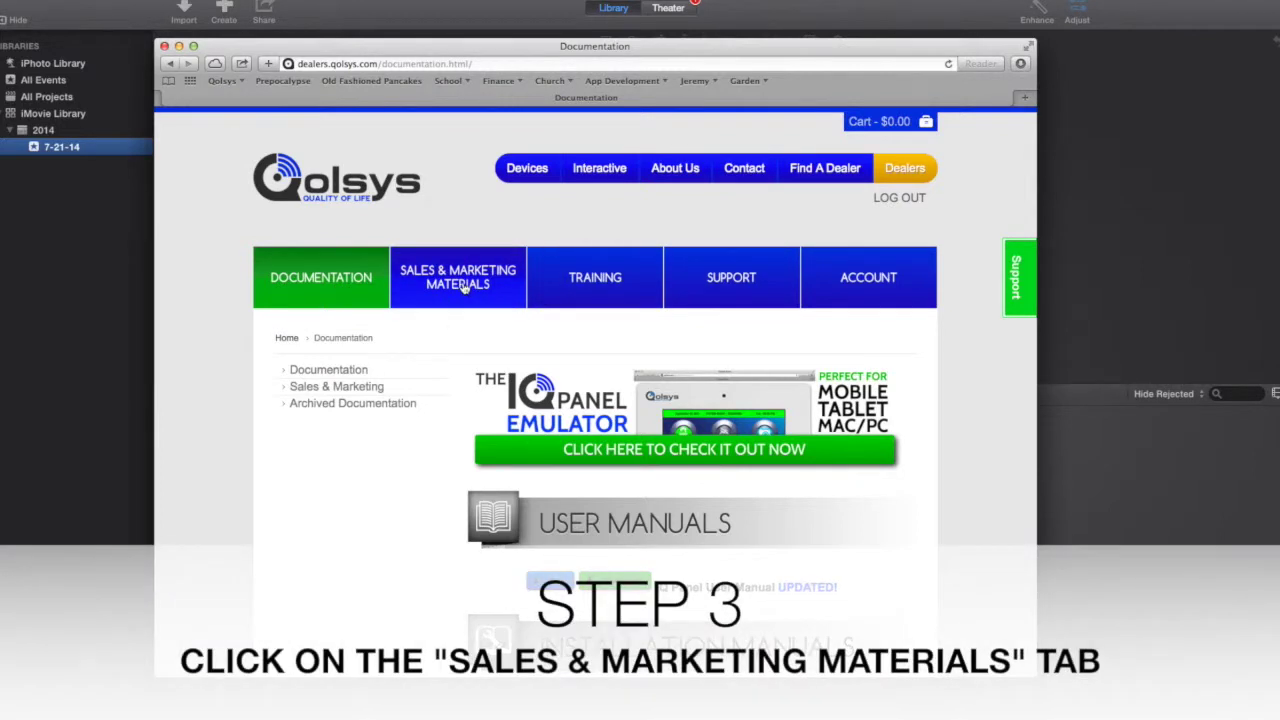
Step: Download the IQ Panel: Walk Through Life commercial from Sales & Marketing Materials
left_click(462, 287)
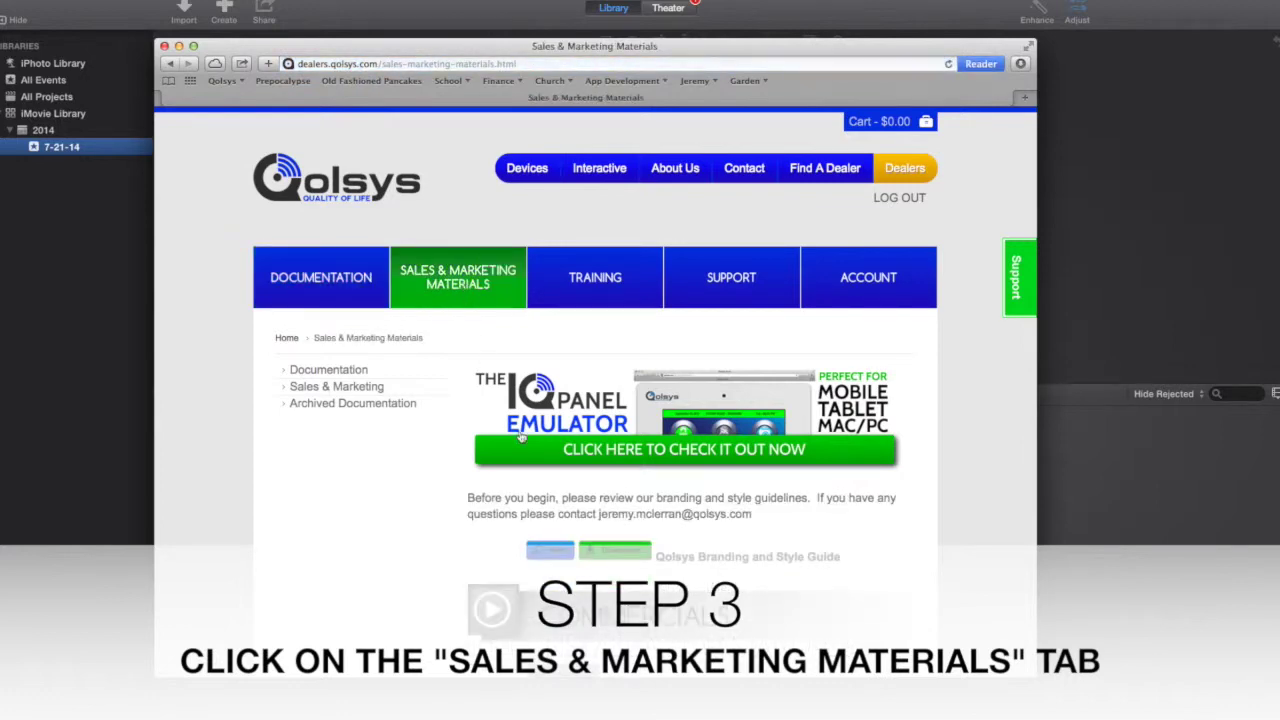
scroll(834, 553, "down", 8)
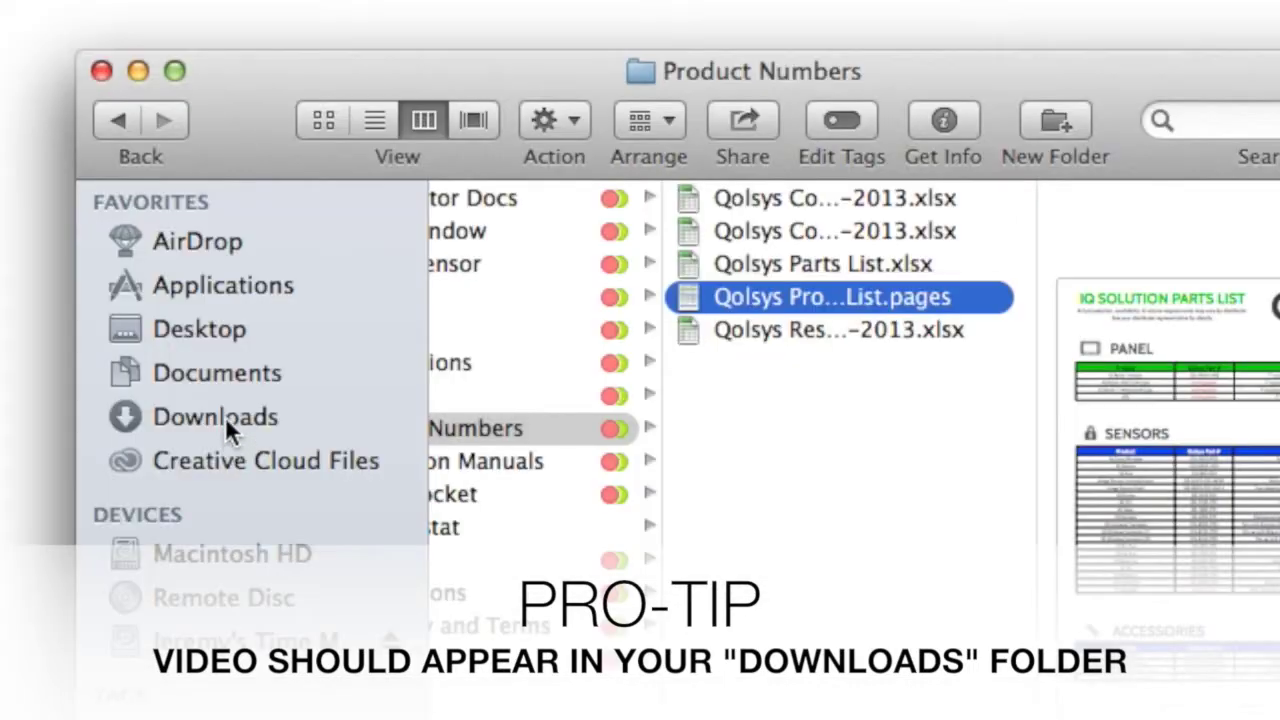
left_click(325, 298)
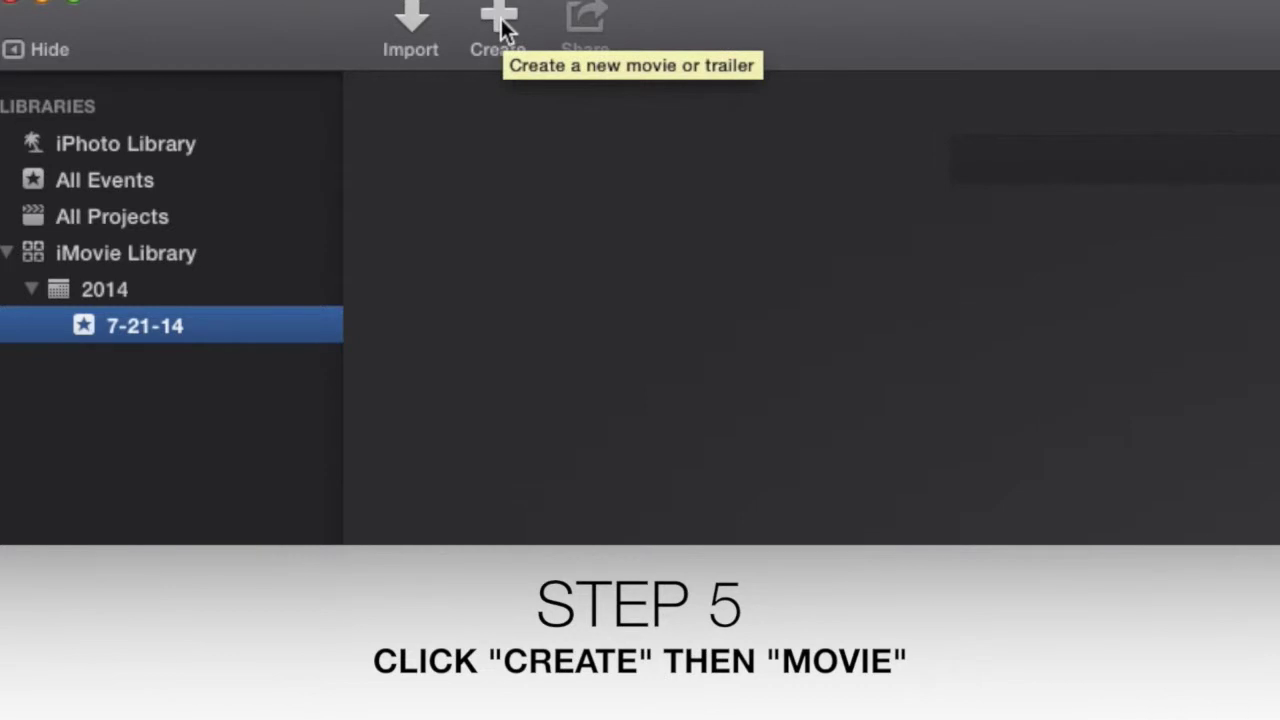
Step: Create a No Theme movie in event 7-21-14 named Dealer-Specific-Commercial
left_click(501, 27)
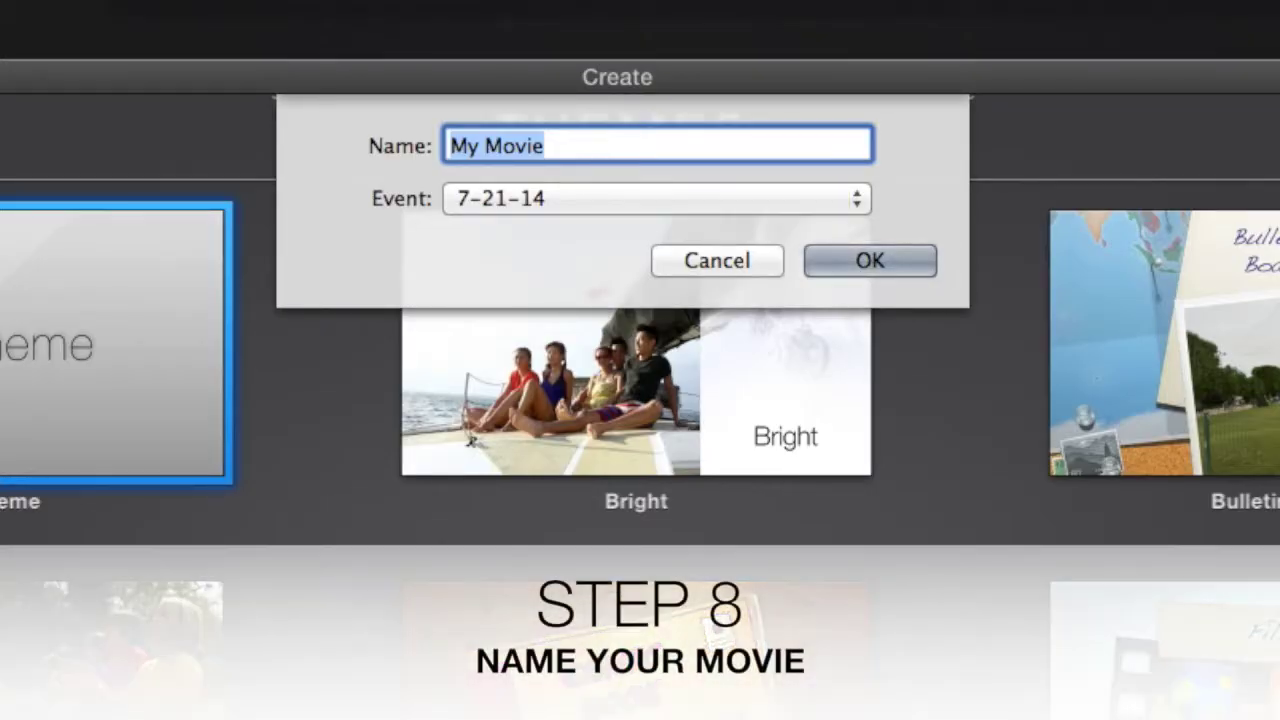
type("Dealer-Specif")
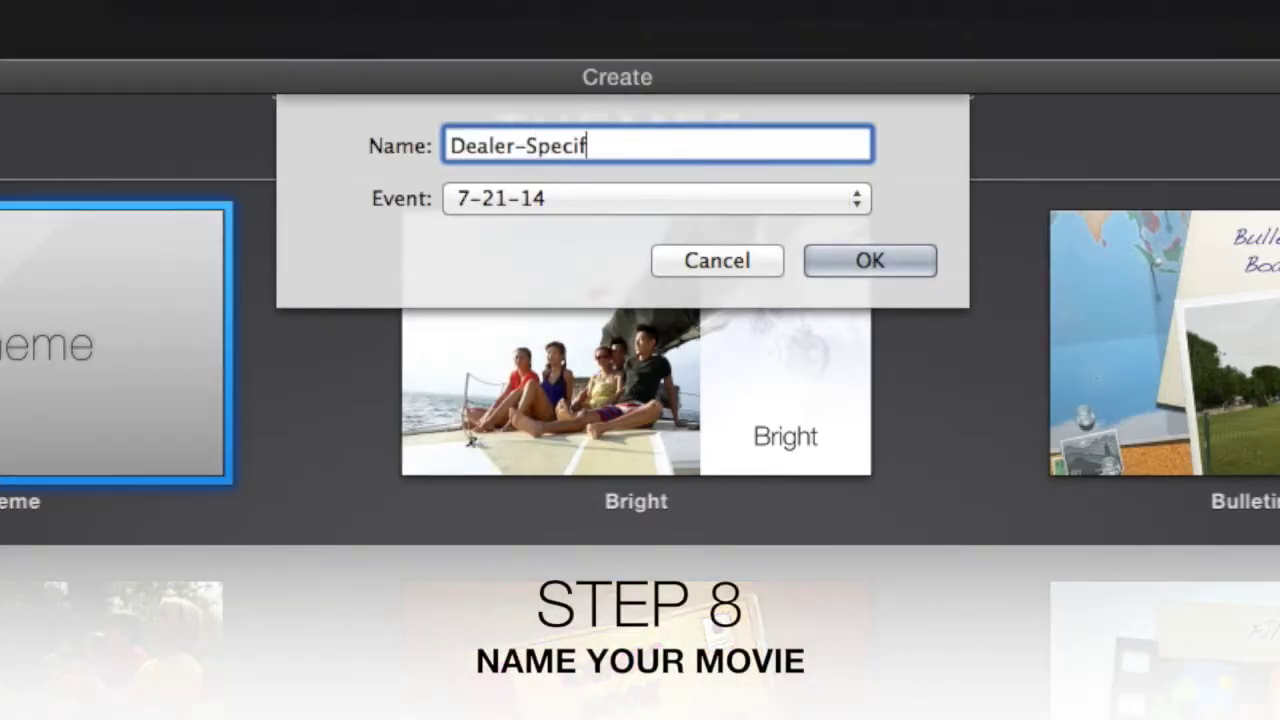
type("ic-Com")
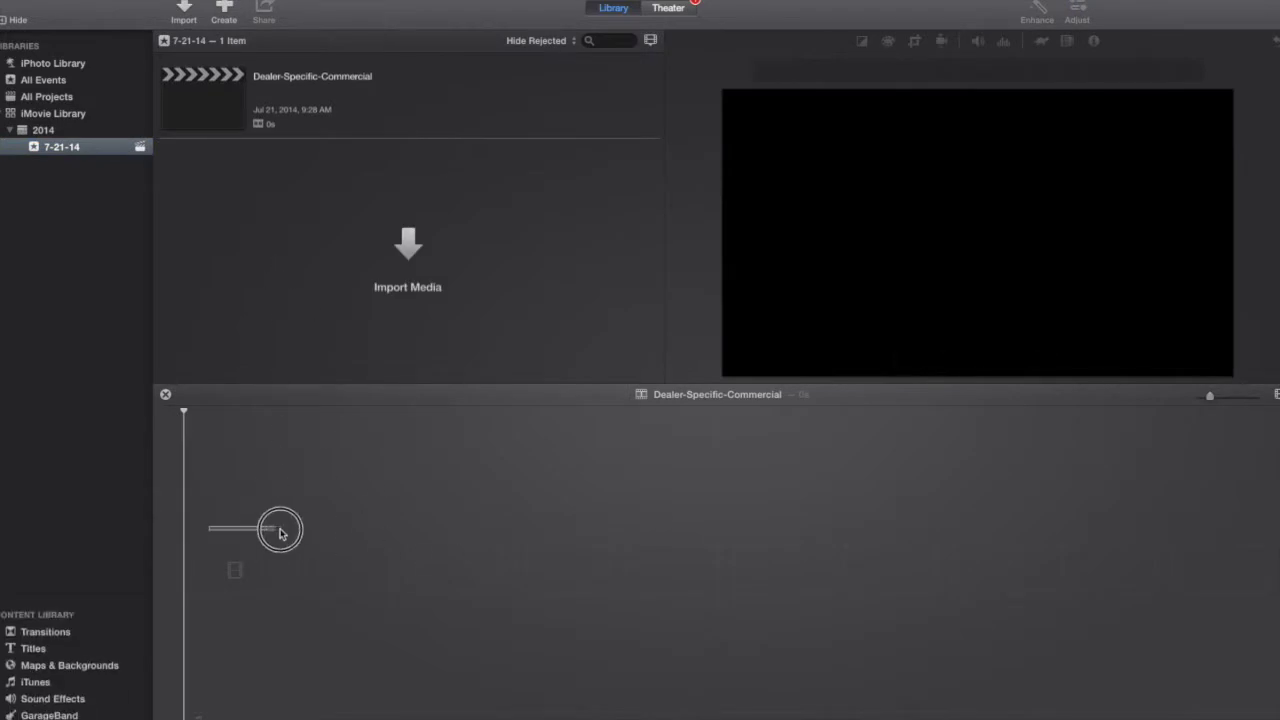
Step: Drag the YOUR COMPANY LOGO image onto the timeline as a 4-second clip
mouse_move(940, 213)
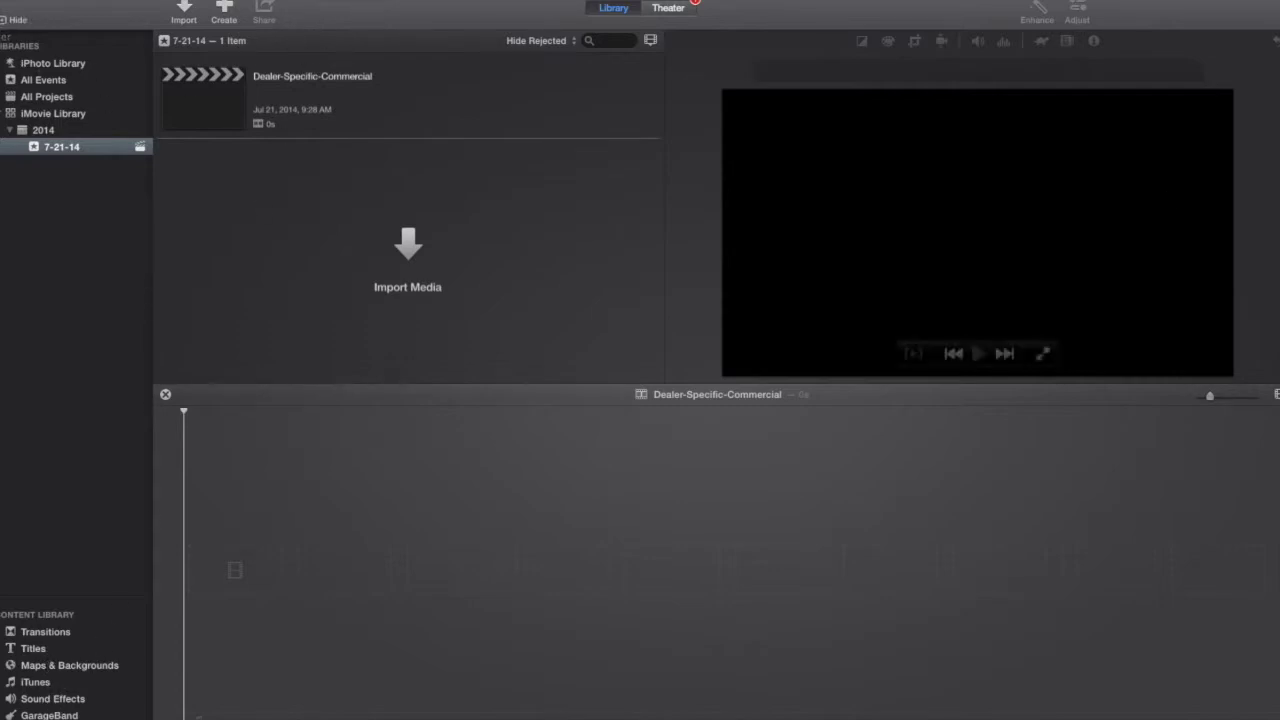
left_click_drag(1275, 480, 258, 576)
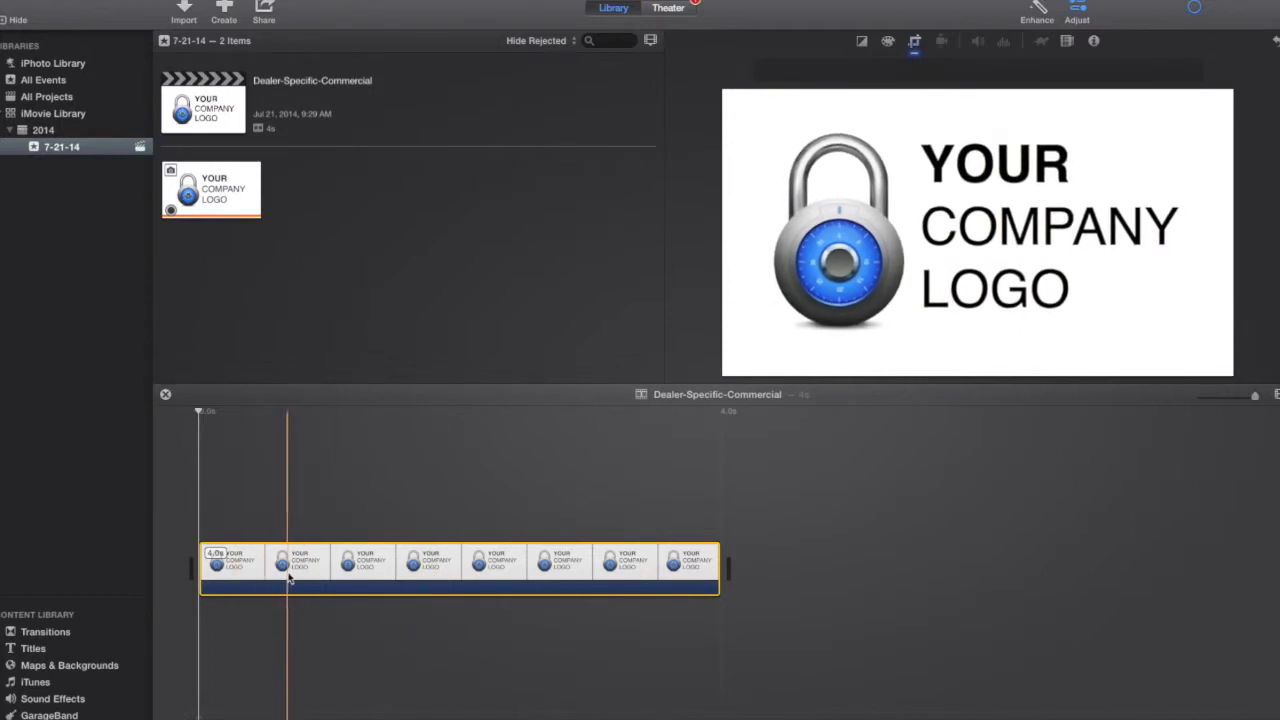
Step: Apply Ken Burns cropping to the logo clip, nudging the Start frame slightly left and down
mouse_move(970, 265)
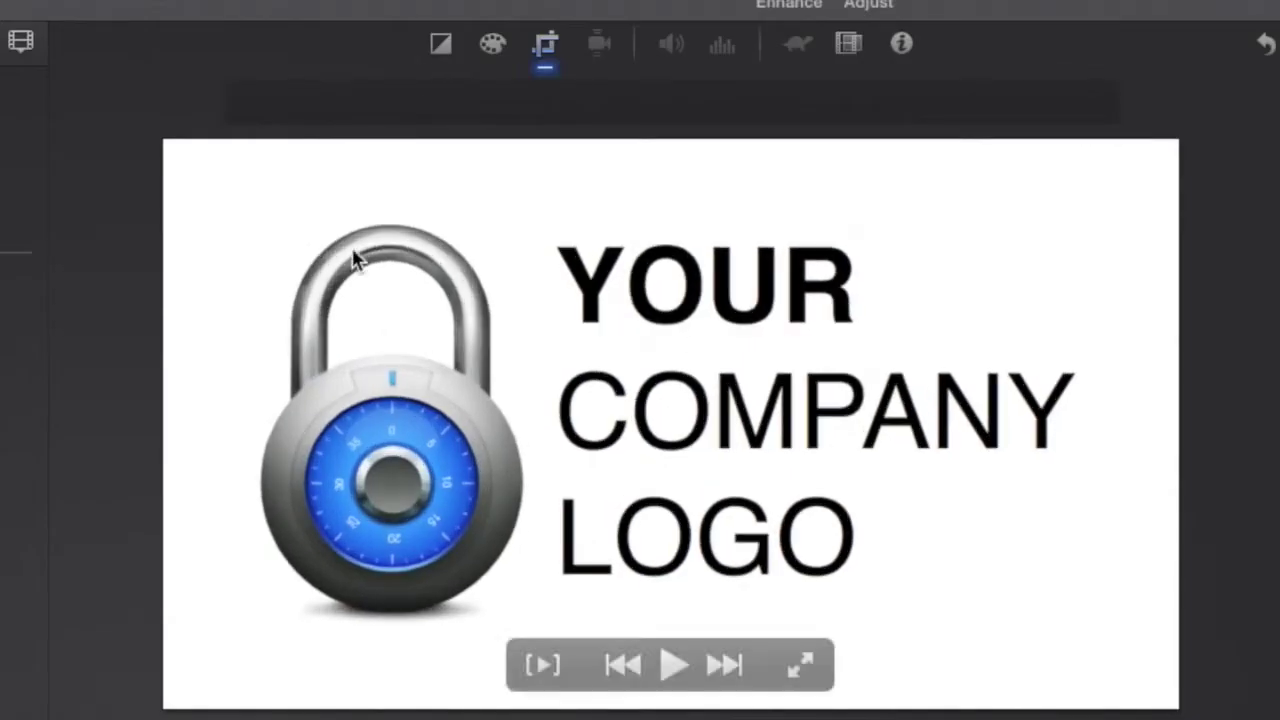
left_click(545, 48)
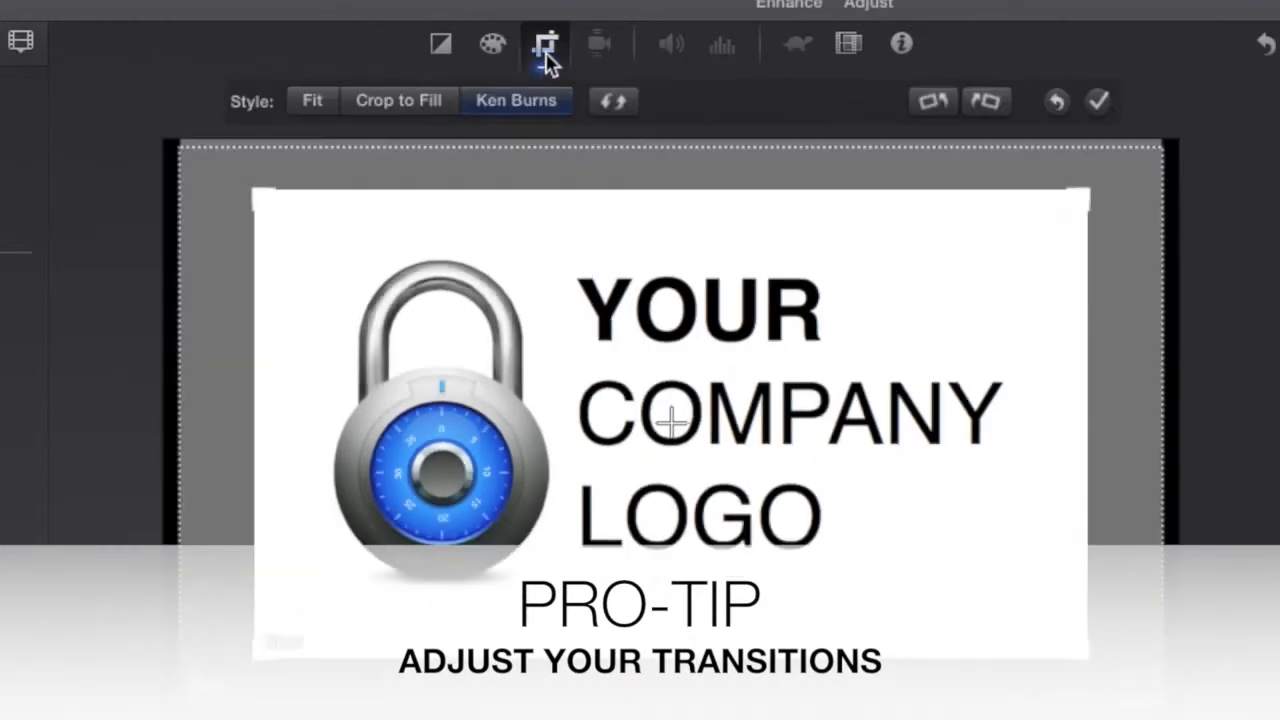
left_click(525, 112)
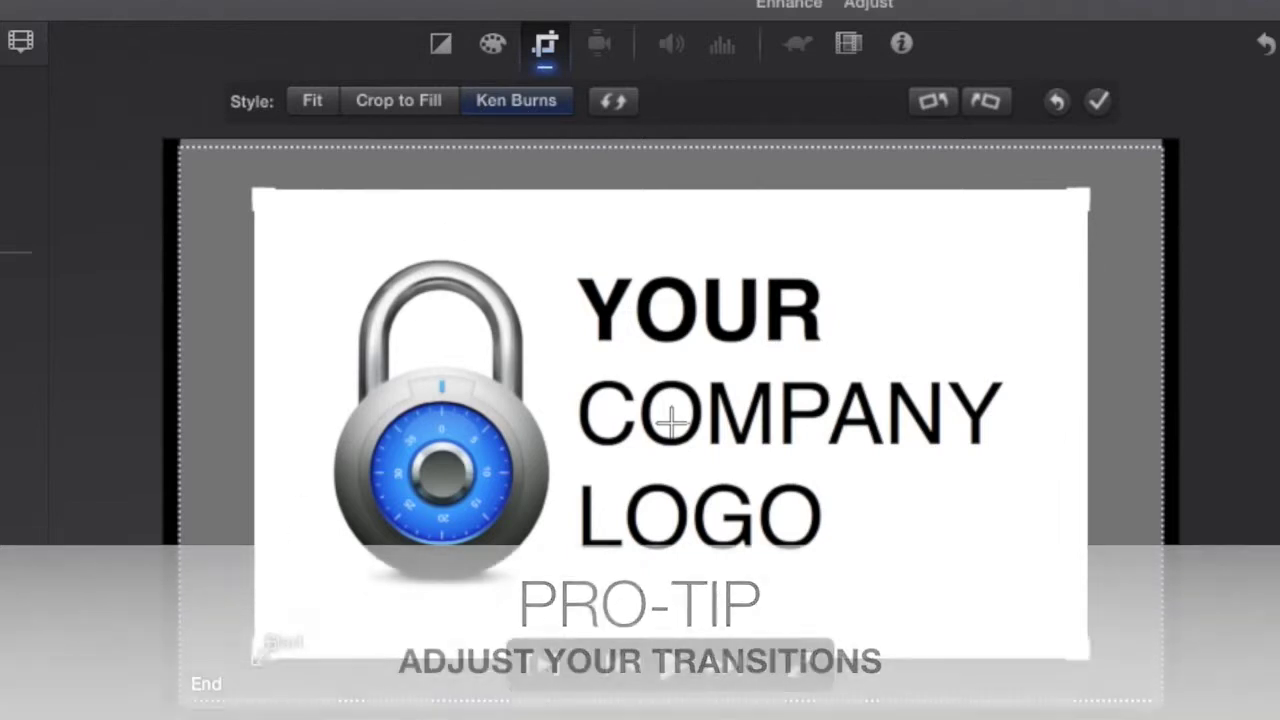
left_click(245, 660)
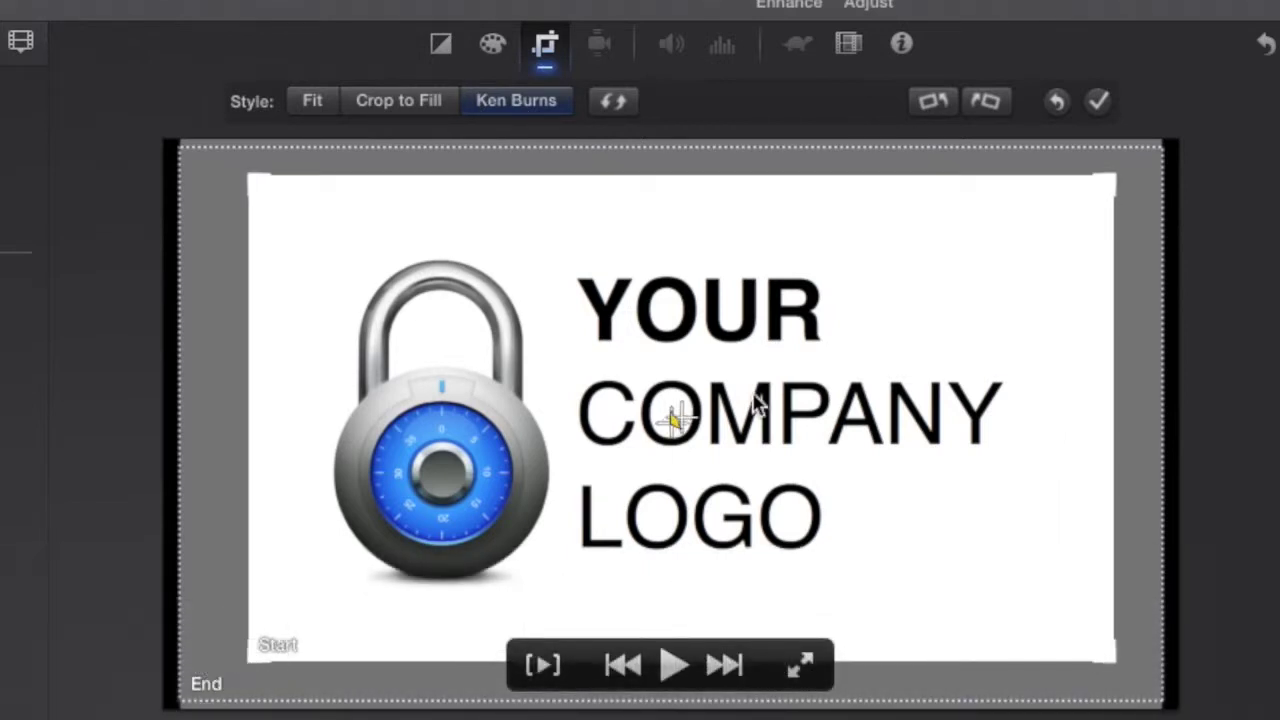
left_click_drag(752, 402, 731, 414)
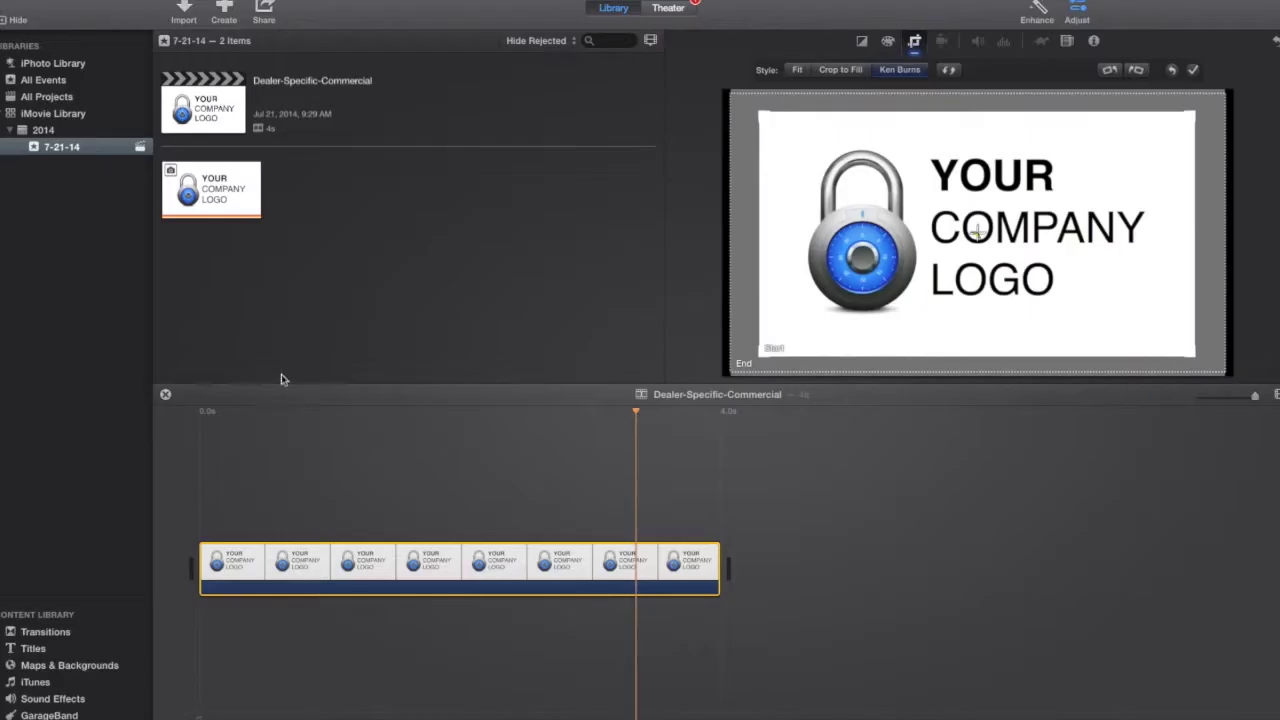
Step: Drag ESX-2014-FINAL.mp4 from Downloads onto the timeline after the logo clip
key("super+n")
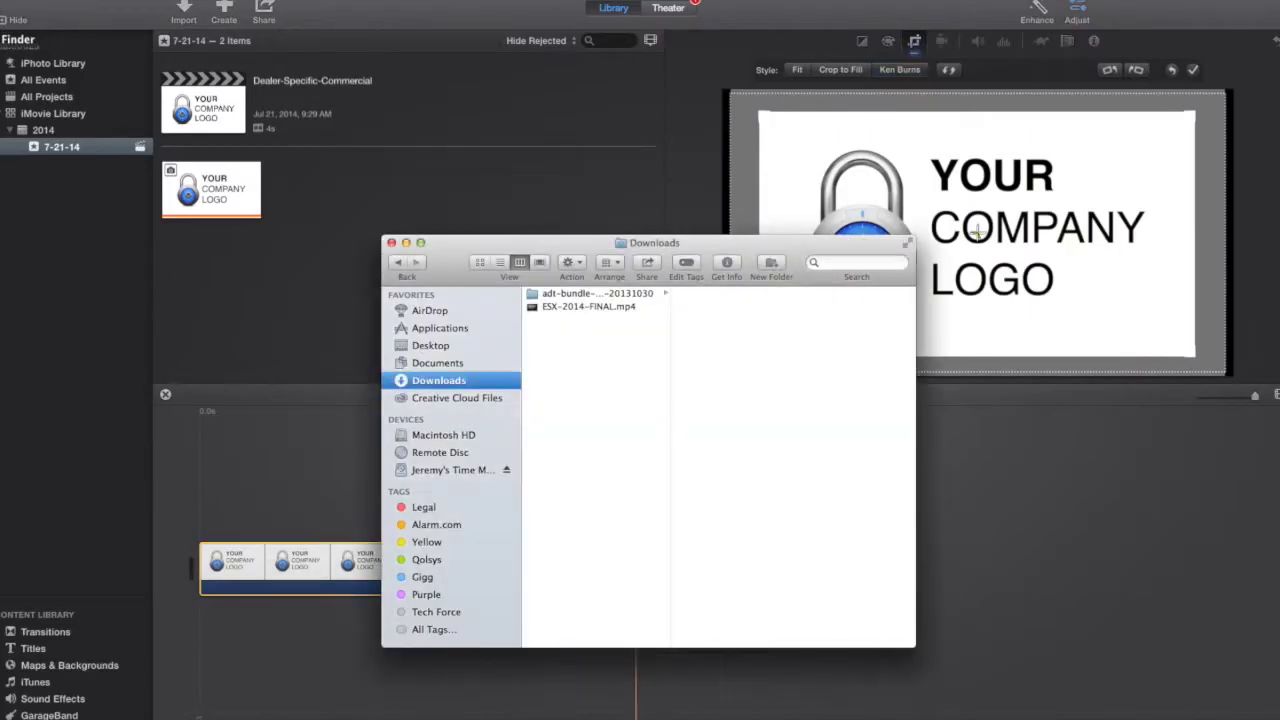
left_click_drag(540, 247, 989, 232)
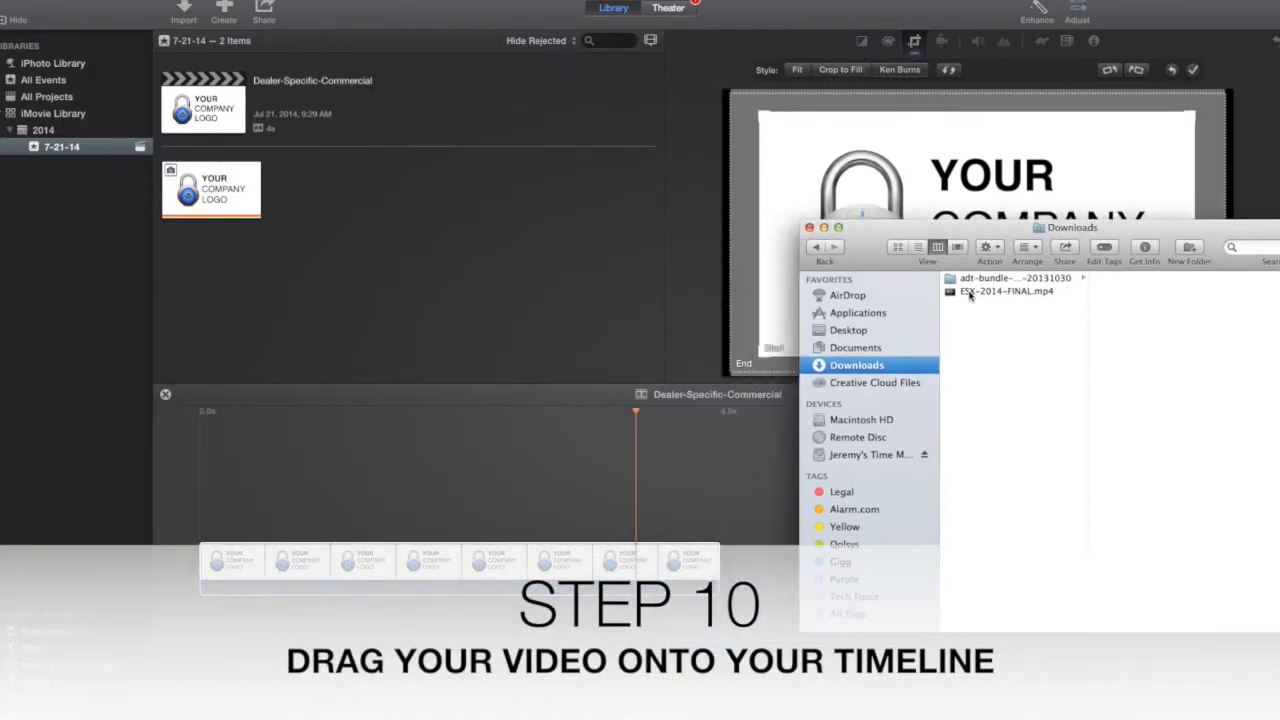
left_click(970, 293)
left_click_drag(975, 293, 752, 574)
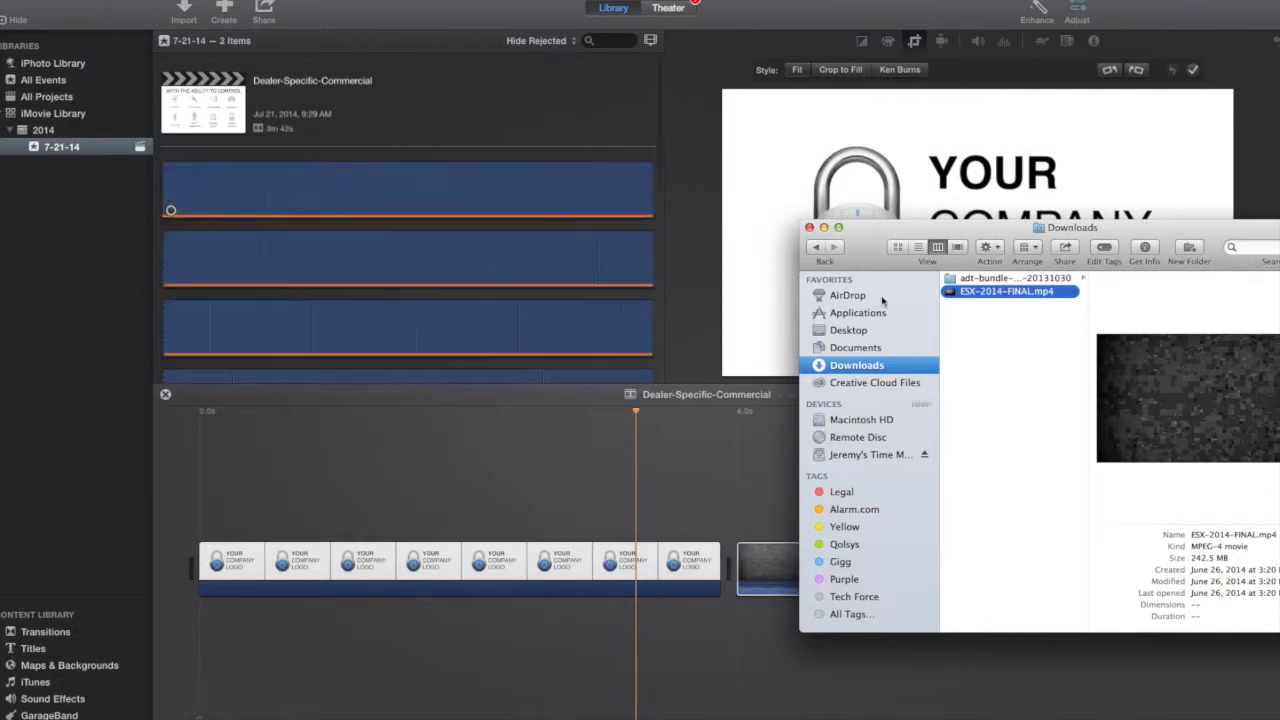
left_click(809, 228)
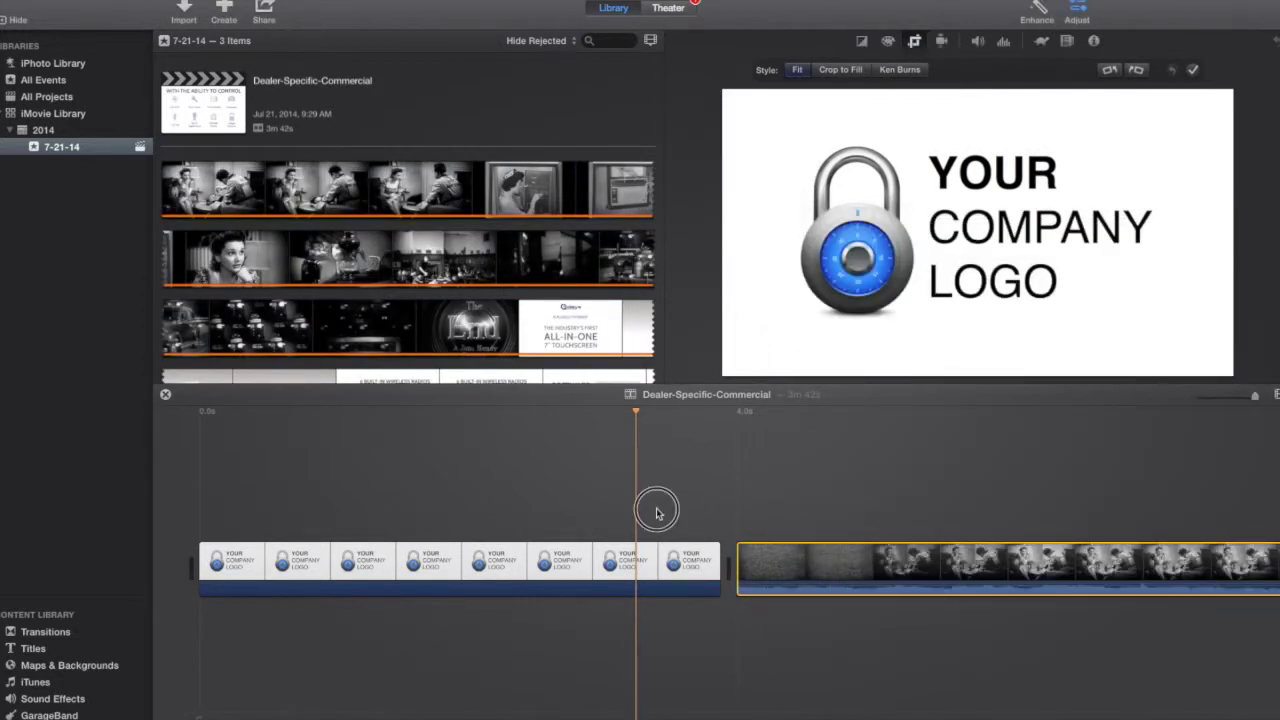
Step: Check the logo clip and the start of the commercial clip in the timeline
left_click(656, 565)
left_click(778, 518)
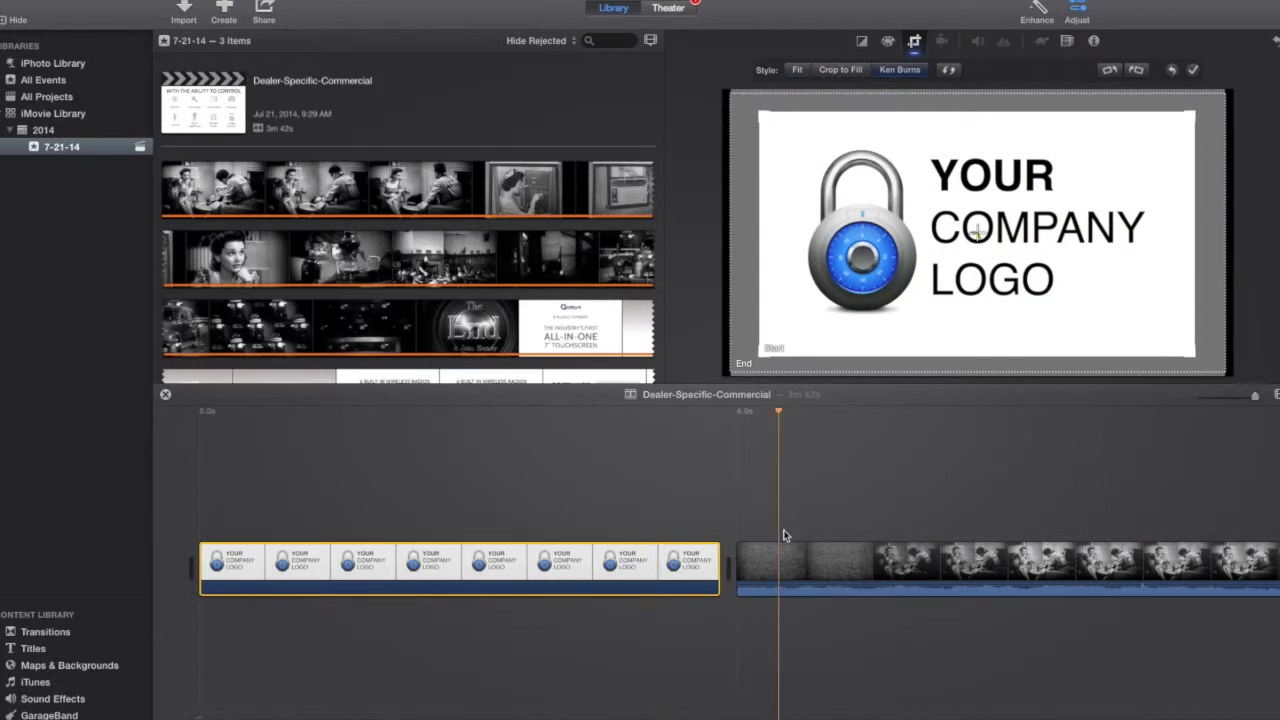
left_click(906, 563)
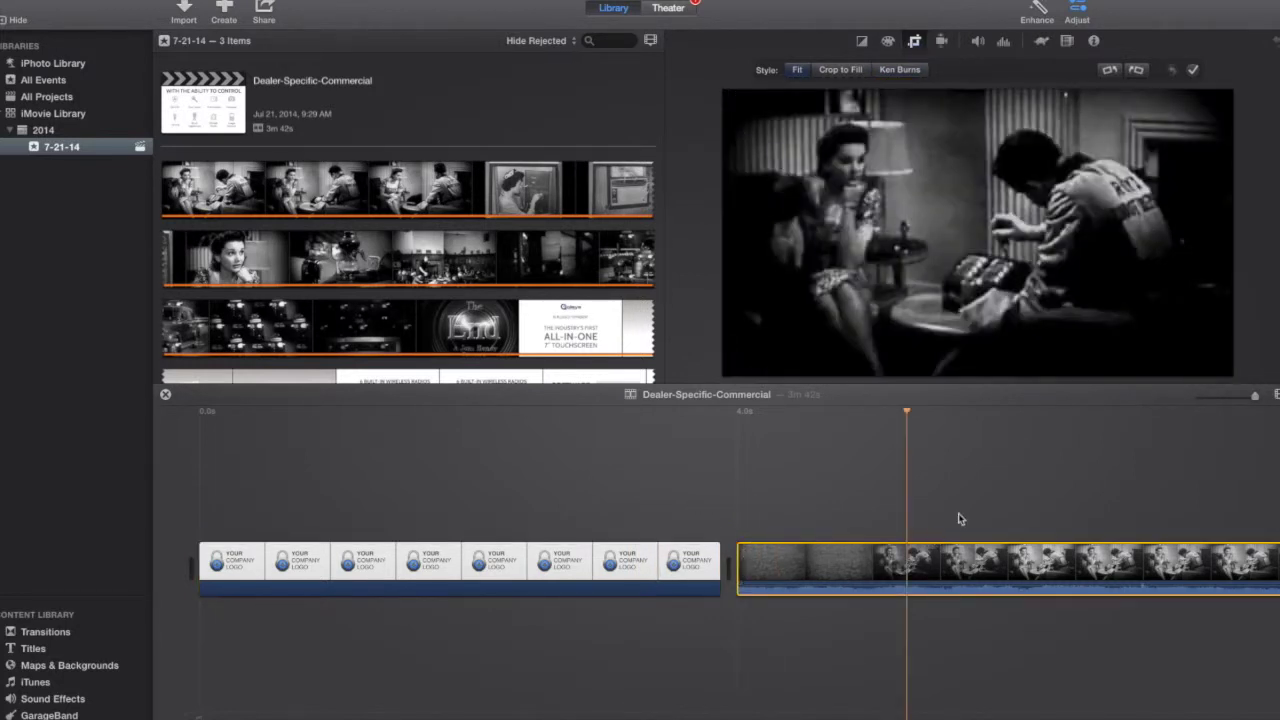
scroll(995, 478, "right", 10)
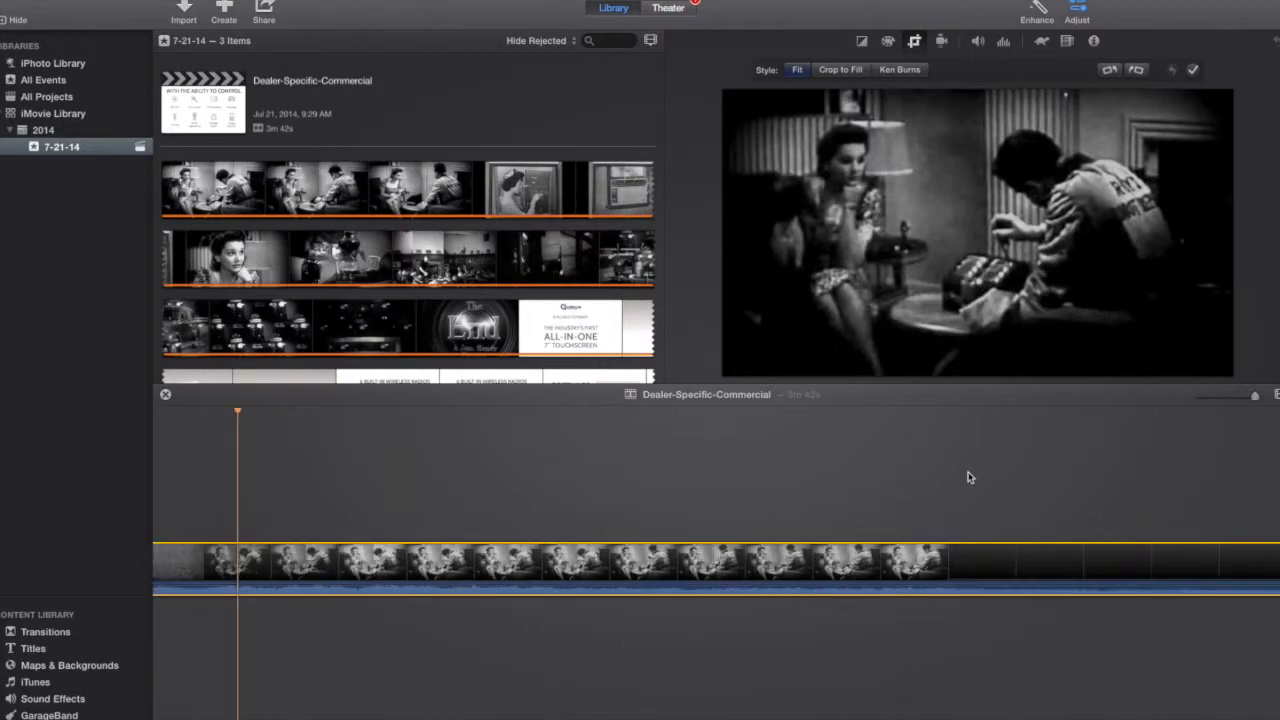
Step: Move the playhead near the movie's end, at the ONE CUSTOMER EXPERIENCE frame
scroll(15, 549, "left", 5)
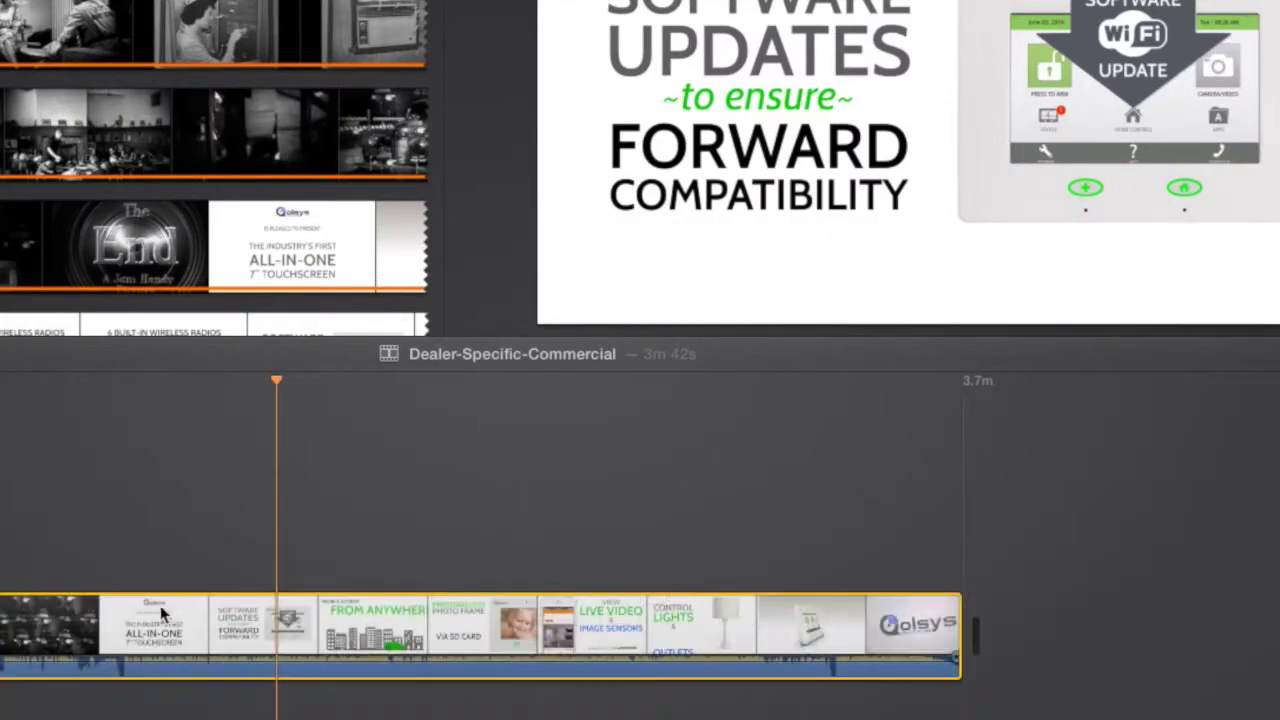
left_click(782, 625)
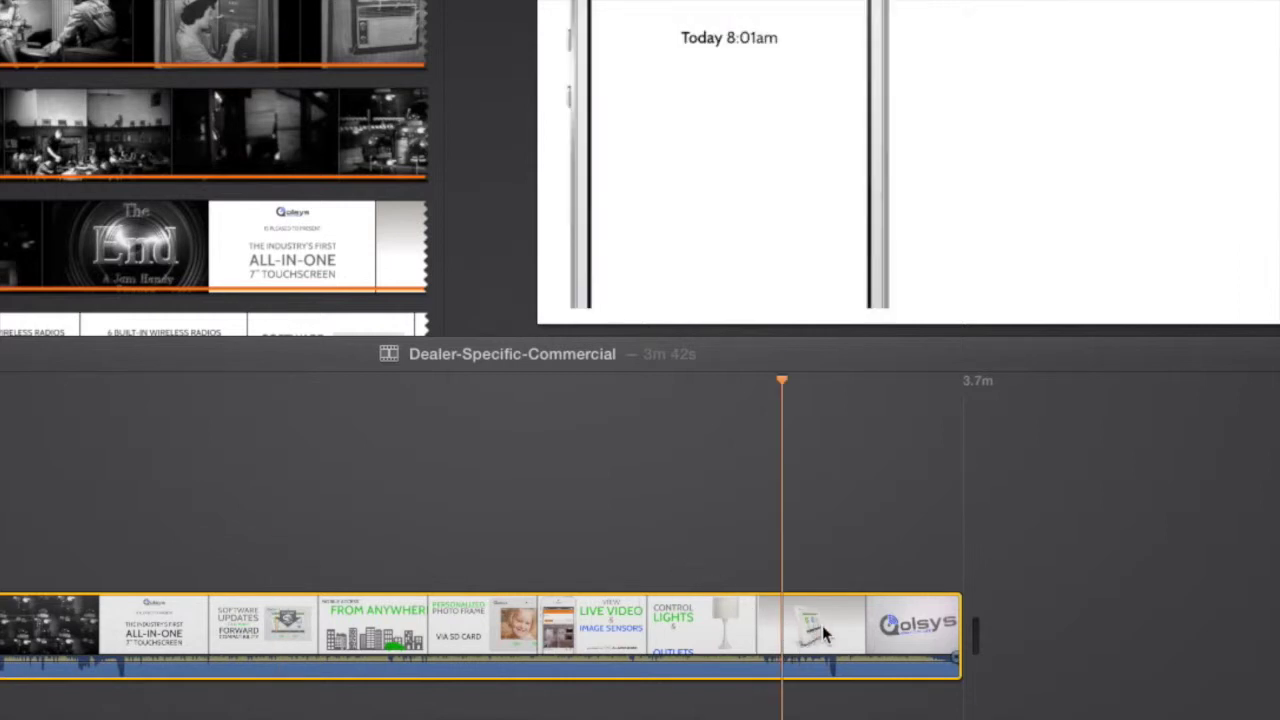
left_click(837, 634)
left_click(880, 632)
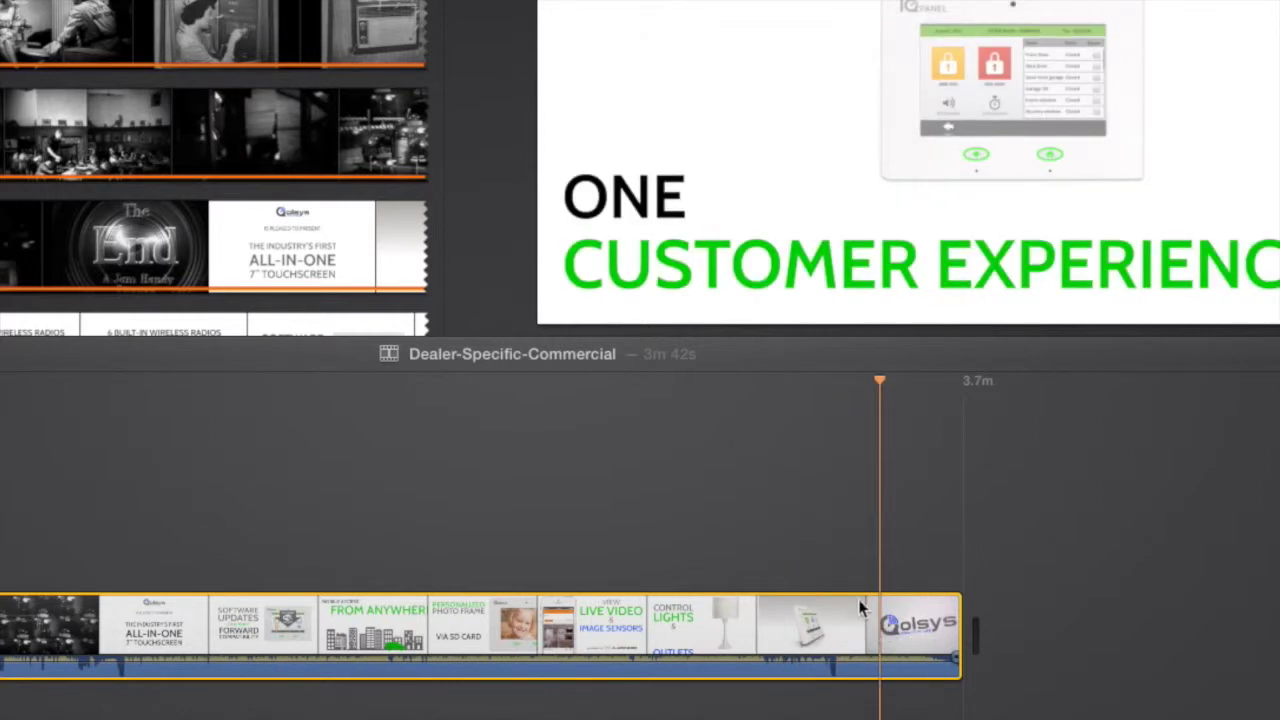
left_click(843, 624)
left_click(880, 625)
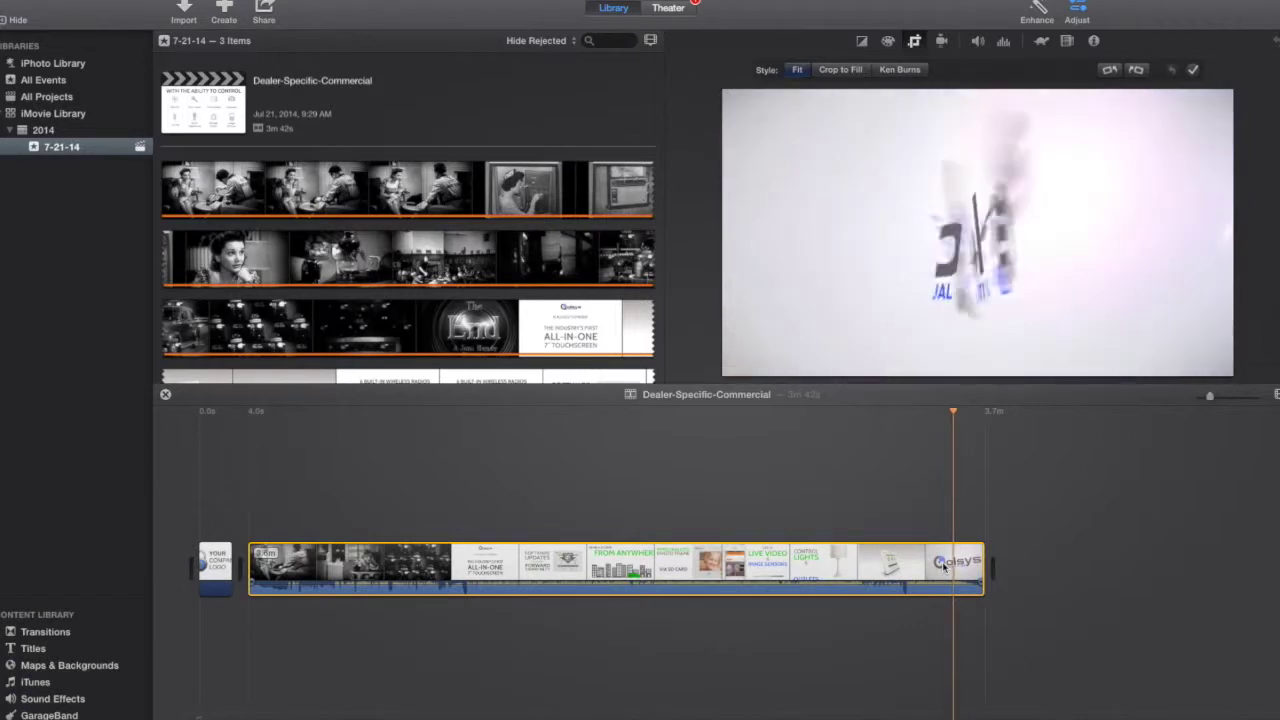
Step: Step back frame by frame to the first frame of the Qolsys logo animation
key("Left")
key("Left")
key("Left")
key("Left")
key("Left")
key("Left")
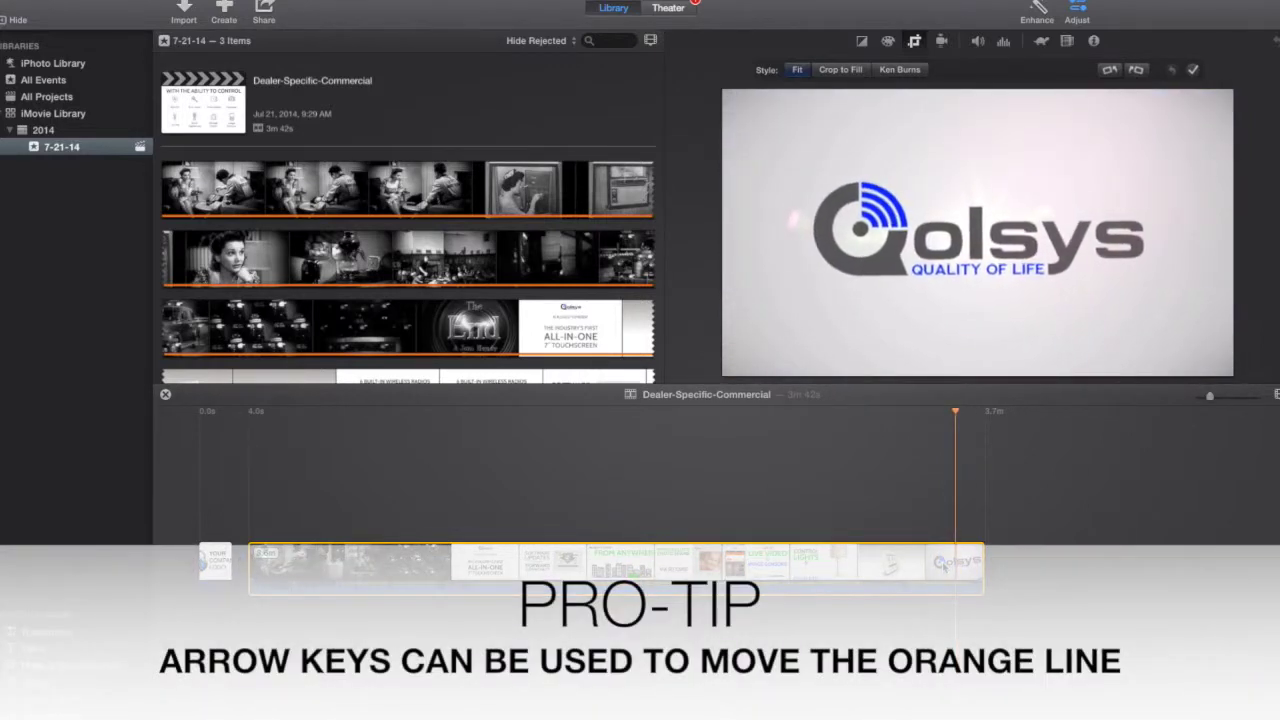
key("Left")
key("Left")
key("Left")
key("Left")
key("Left")
key("Left")
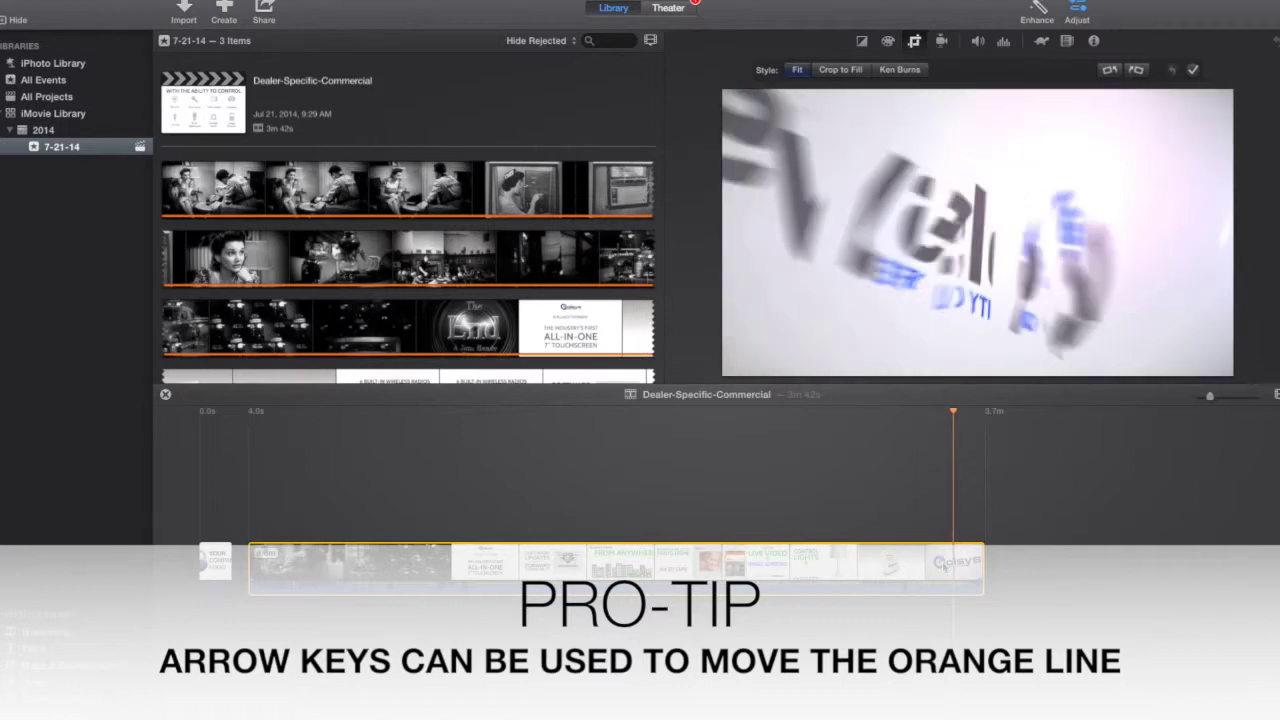
key("Left")
key("Left")
key("Left")
key("Left")
key("Left")
key("Left")
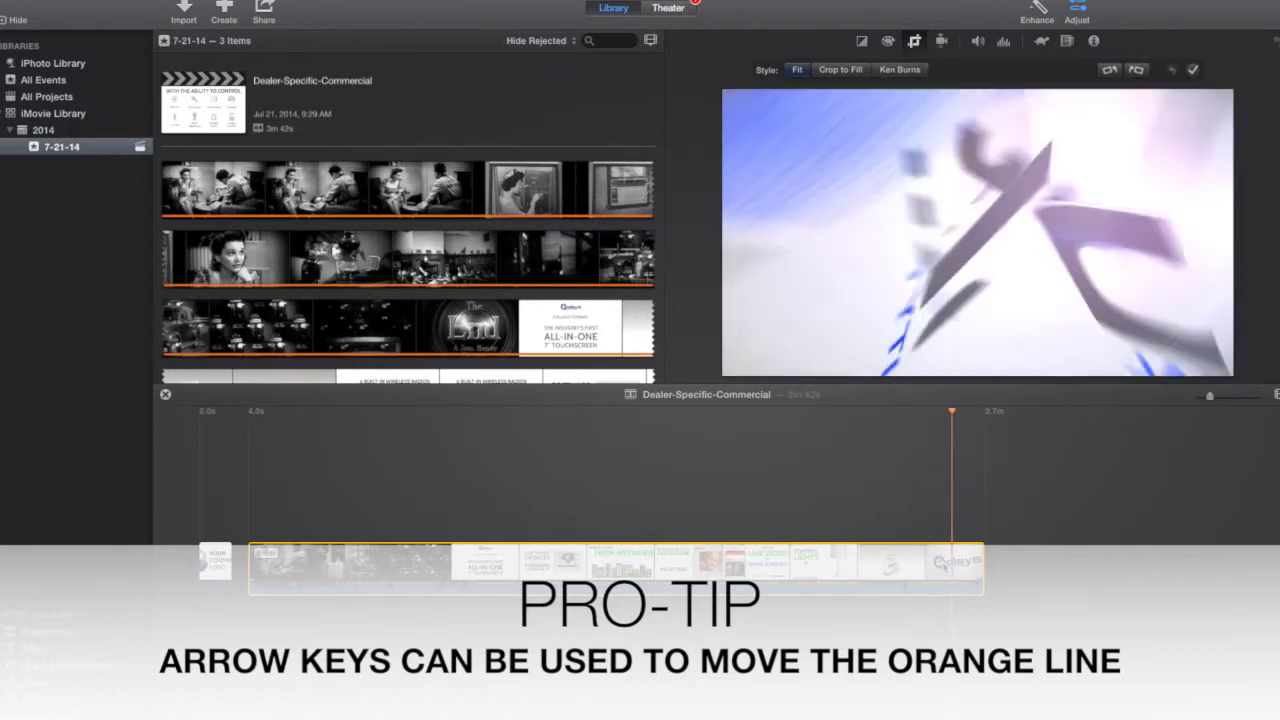
key("Left")
key("Left")
key("Left")
key("Left")
key("Left")
key("Left")
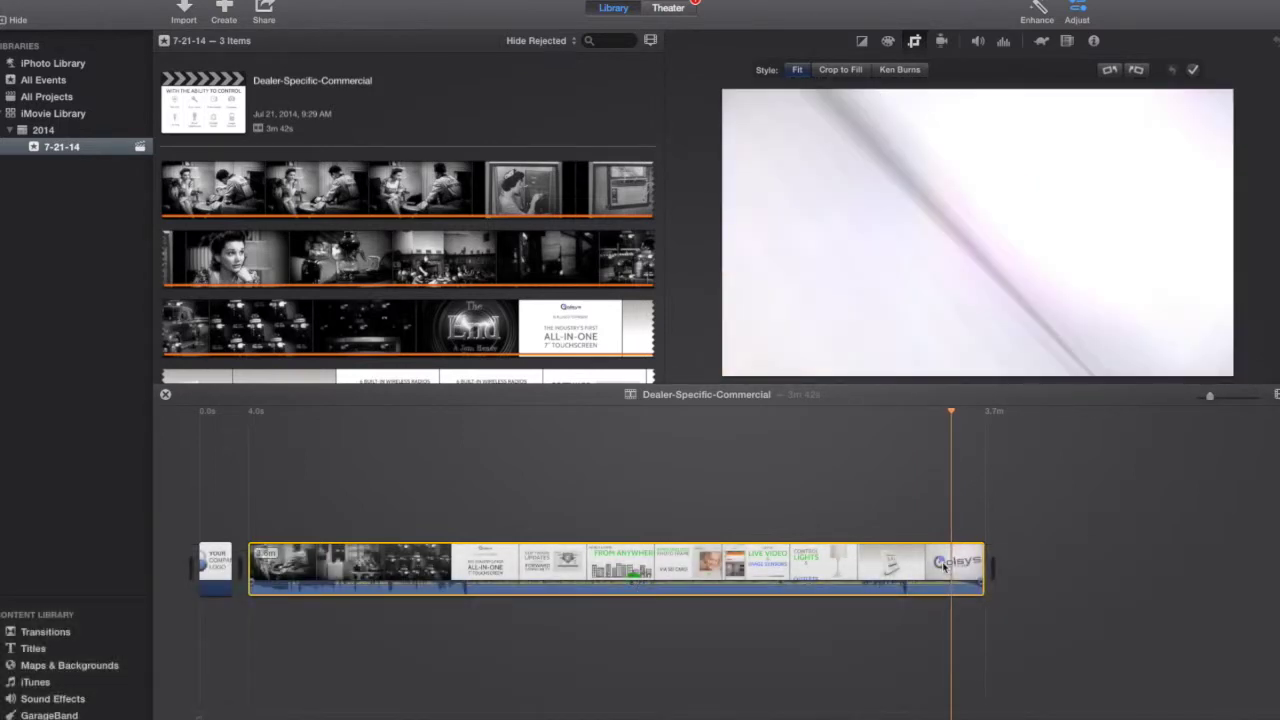
key("Left")
key("Left")
key("Left")
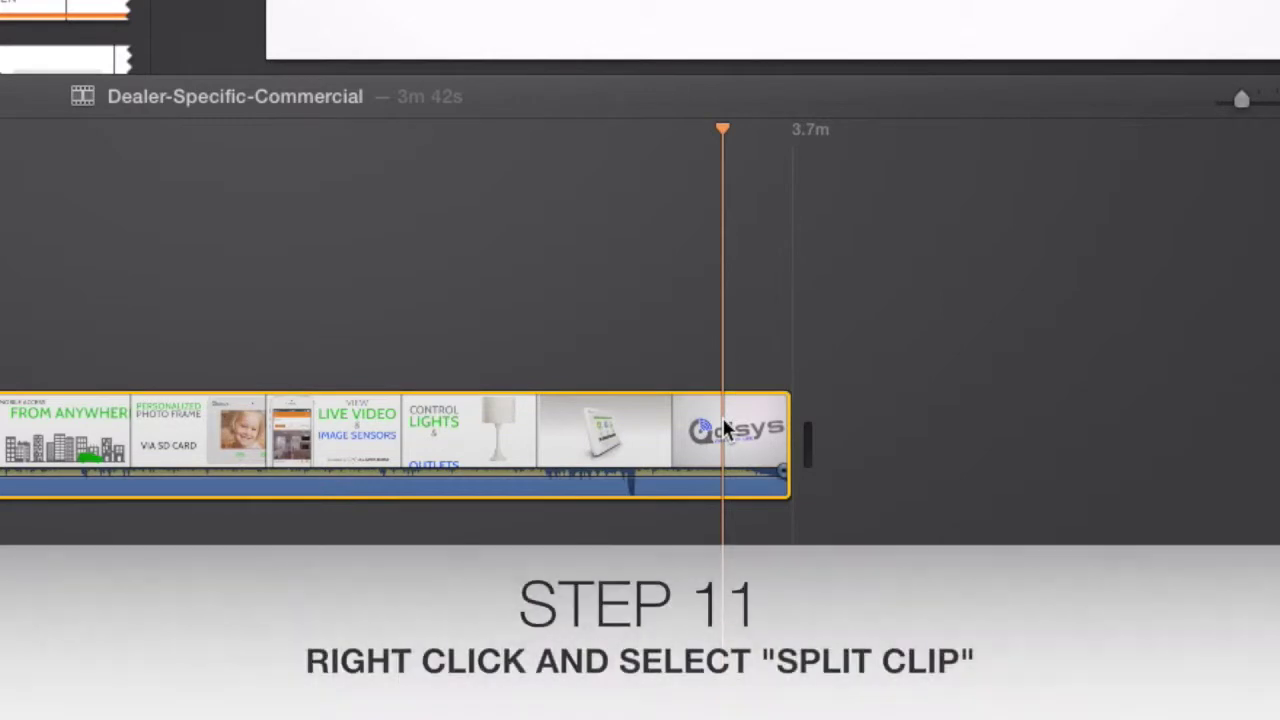
Step: Split the commercial at the playhead and select the 10-second closing logo piece
right_click(725, 425)
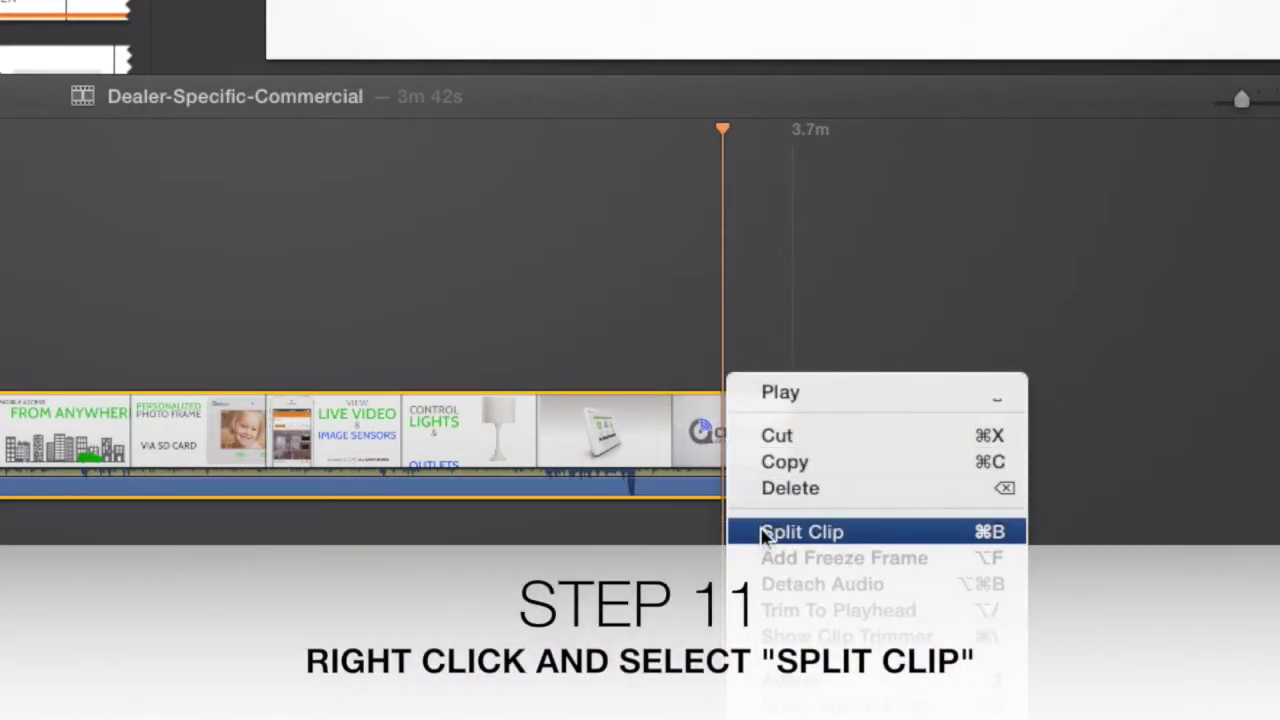
left_click(800, 532)
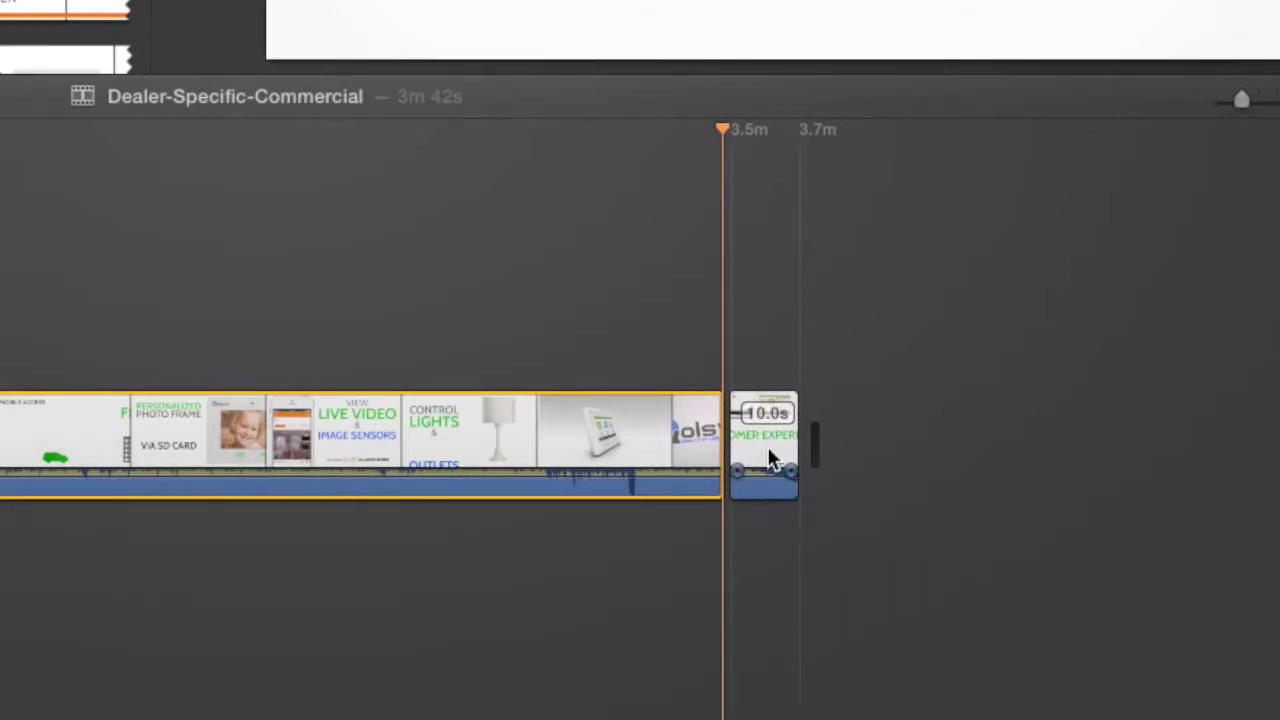
left_click(768, 452)
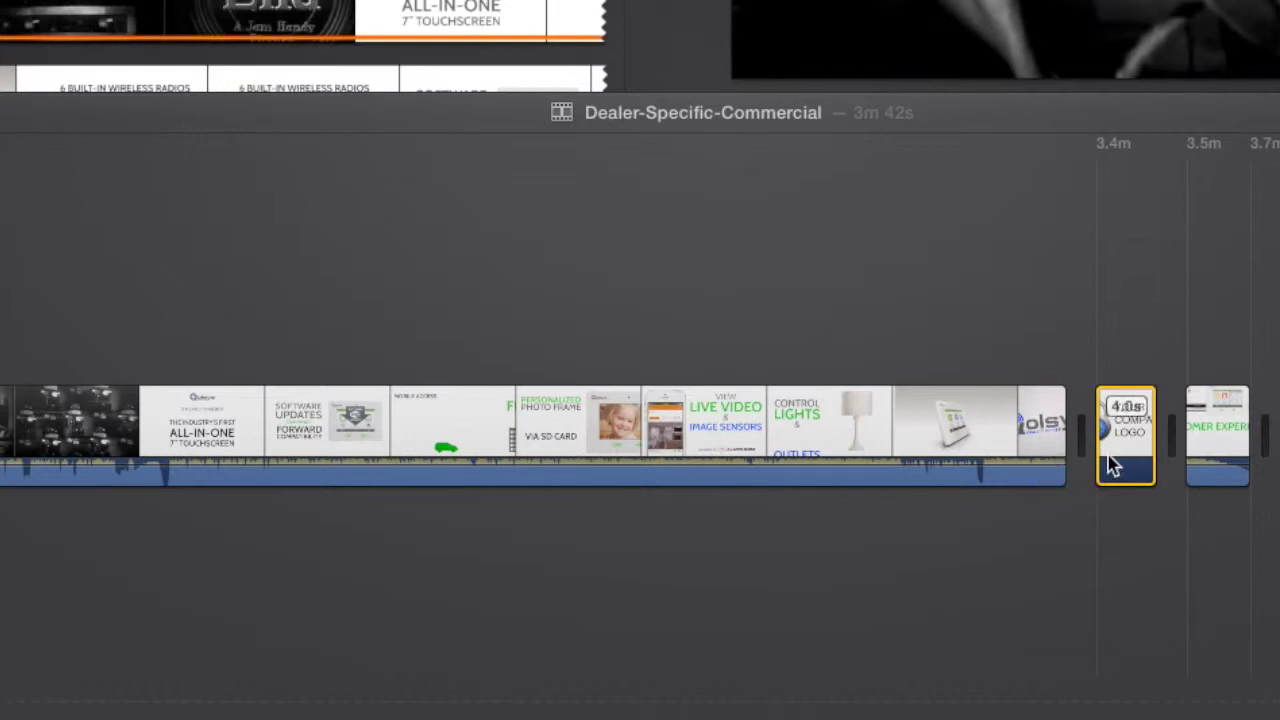
Step: Detach the ending clip's audio, delete the Qolsys clip, and stretch the company logo over that audio
left_click(1221, 443)
right_click(1220, 430)
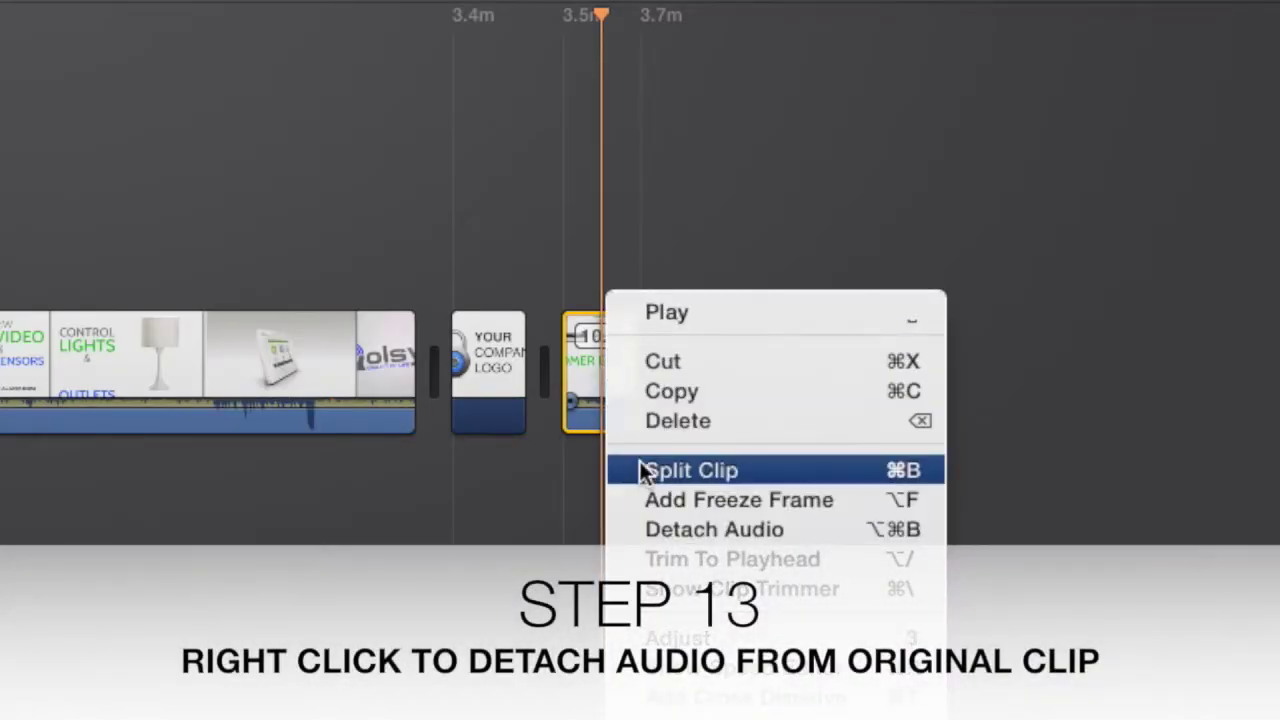
left_click(665, 528)
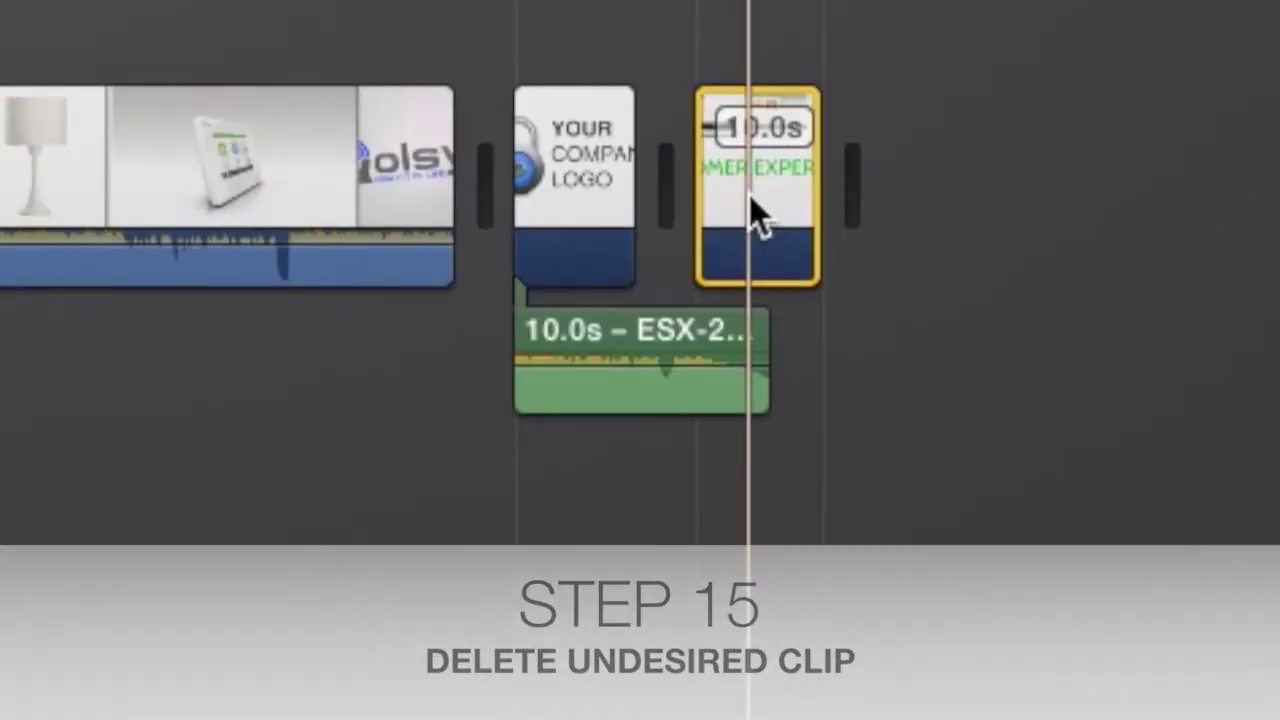
key("Delete")
left_click_drag(615, 188, 983, 567)
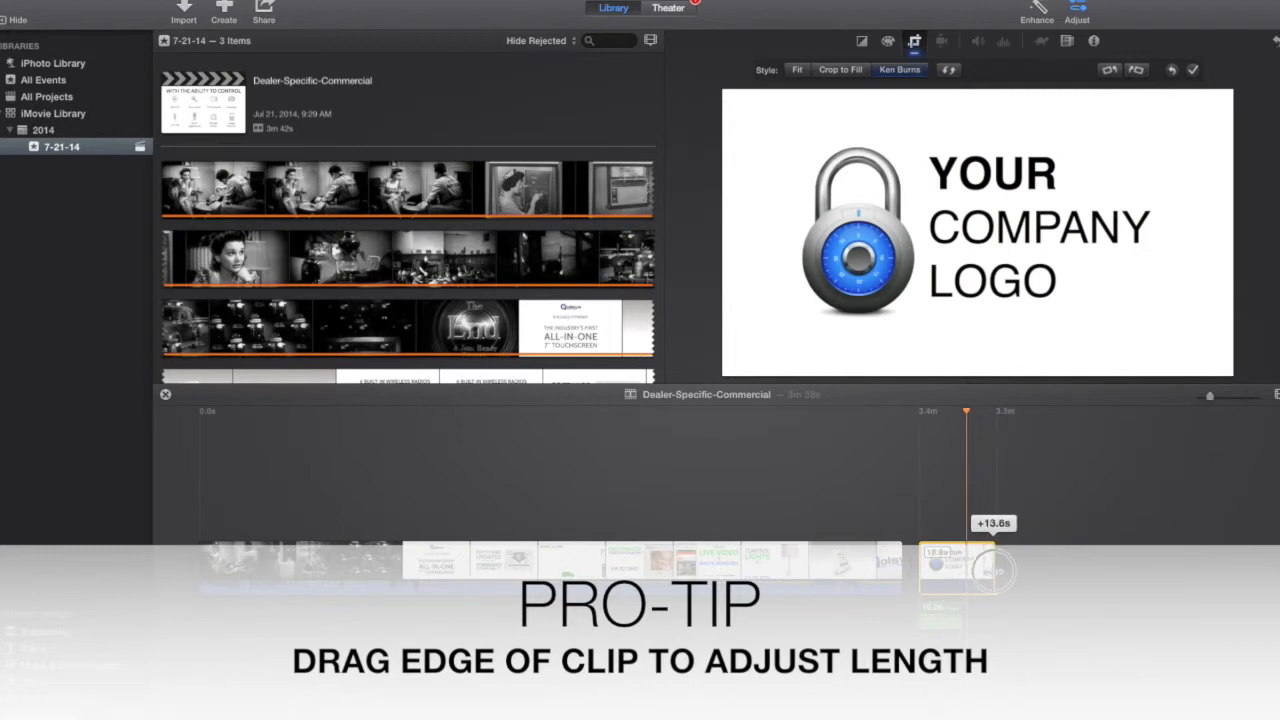
left_click_drag(993, 570, 990, 570)
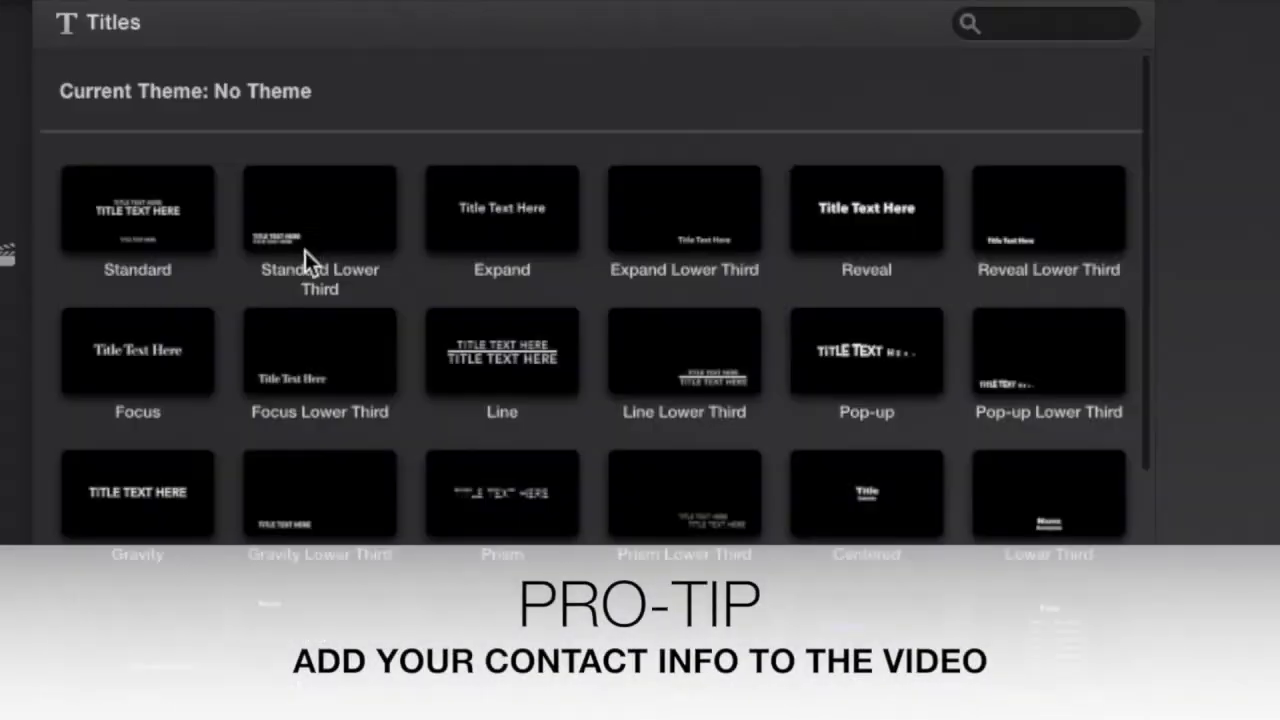
Step: Add a Standard title and replace its bottom line with SECURITY.COM
left_click(157, 209)
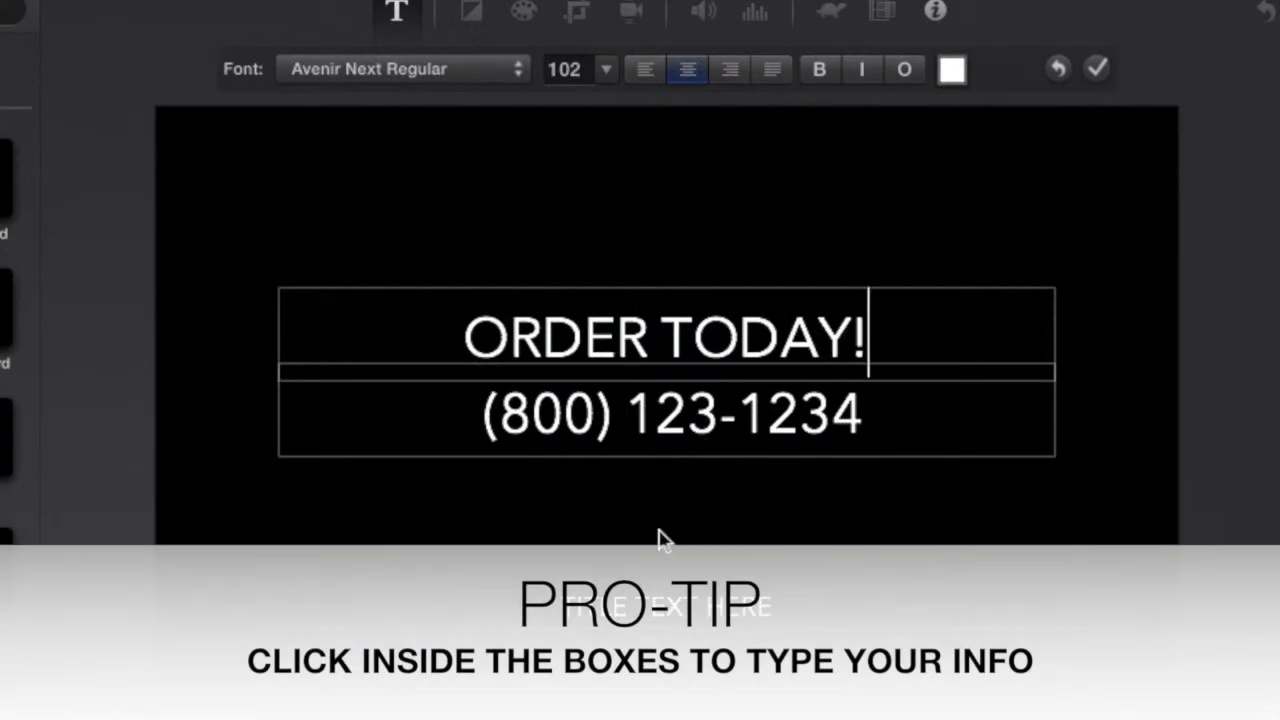
triple_click(651, 607)
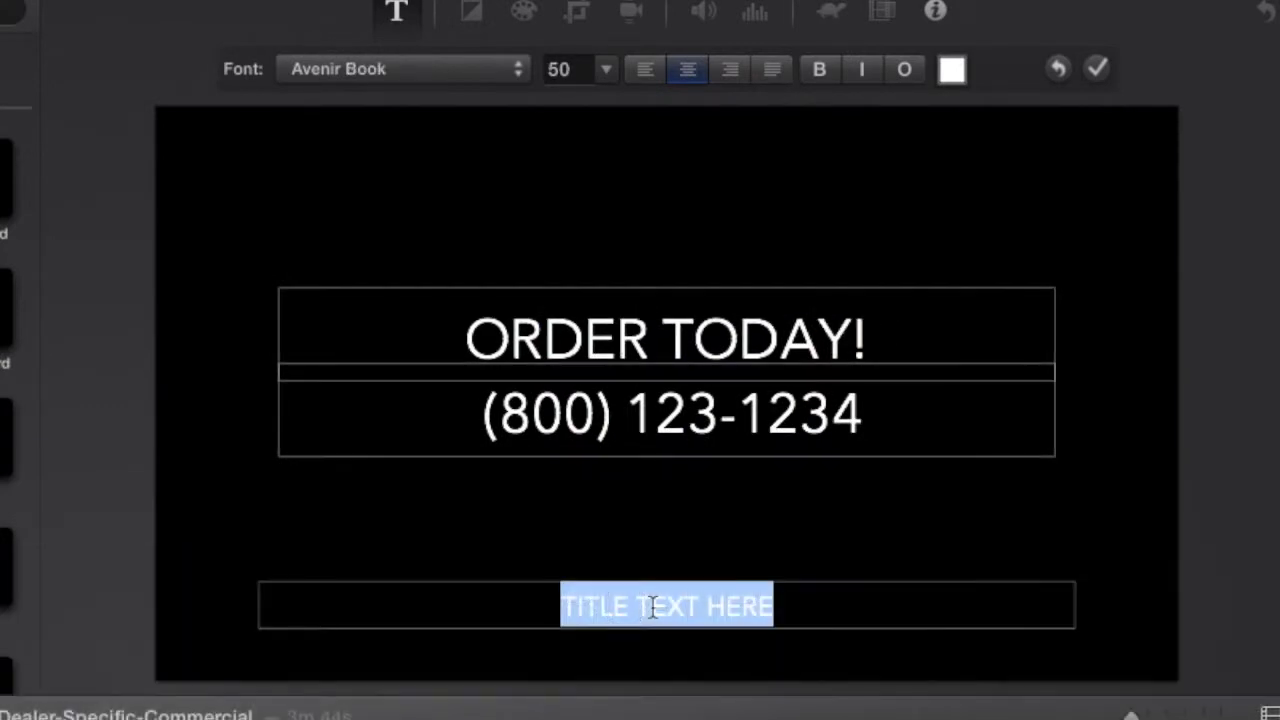
type("SECU")
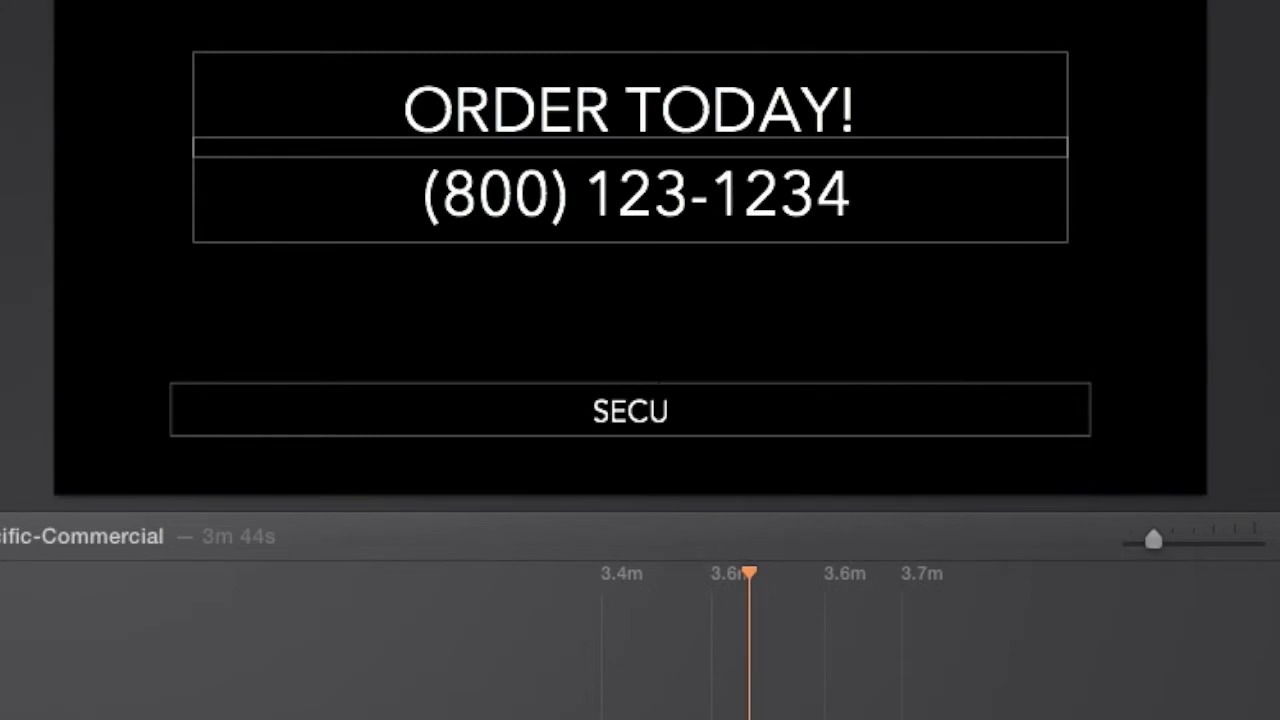
type("RITY.COM")
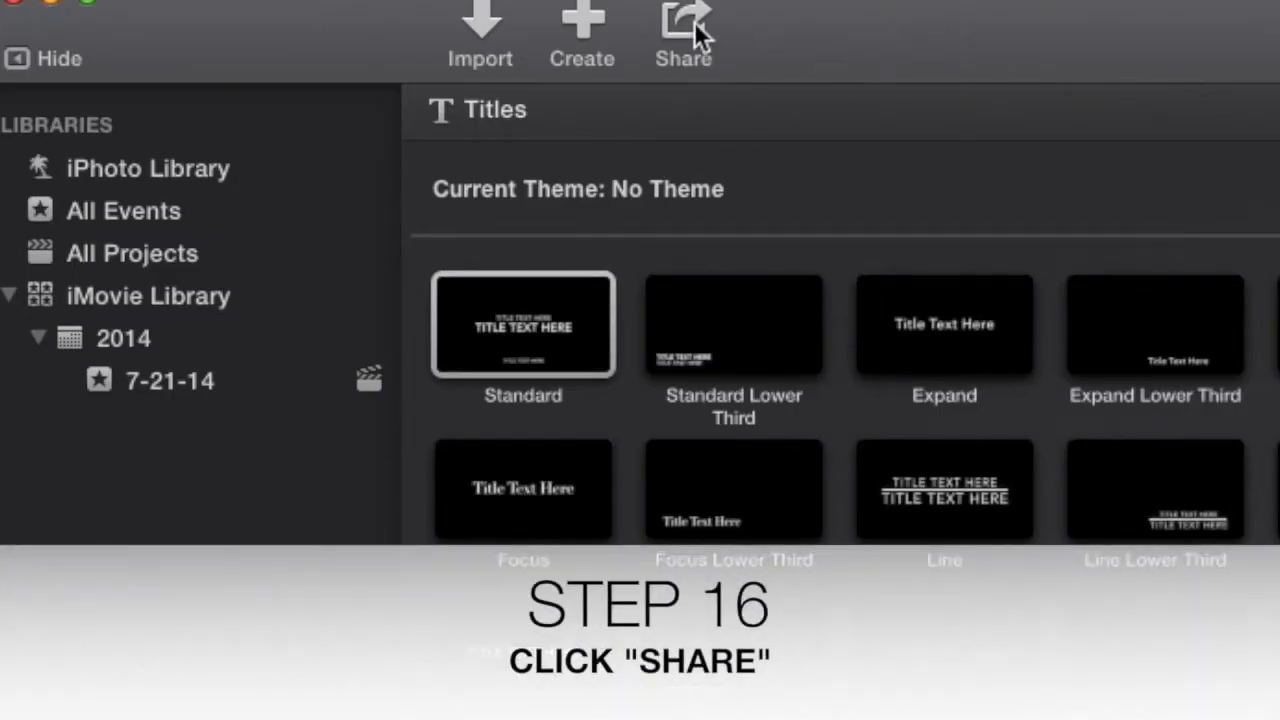
Step: Export the movie as a 720p file named Dealer-Specific-Commercial.mp4 saved to the Desktop
left_click(705, 30)
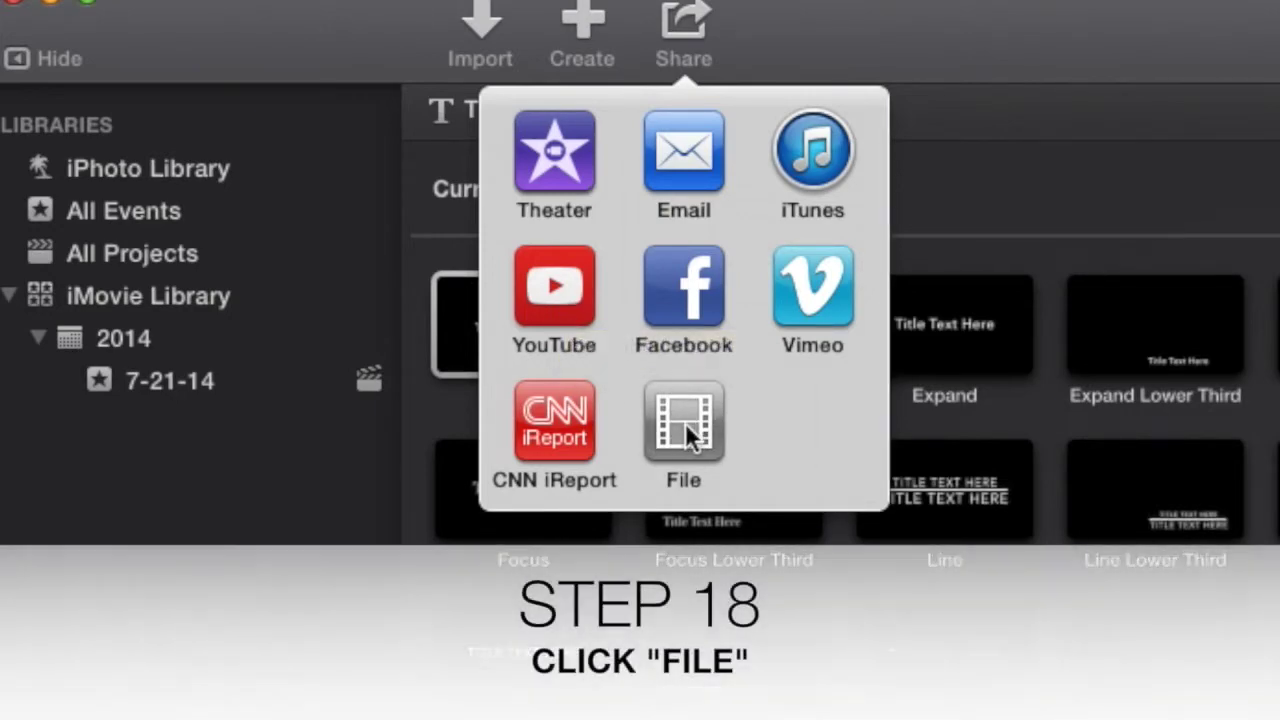
left_click(685, 422)
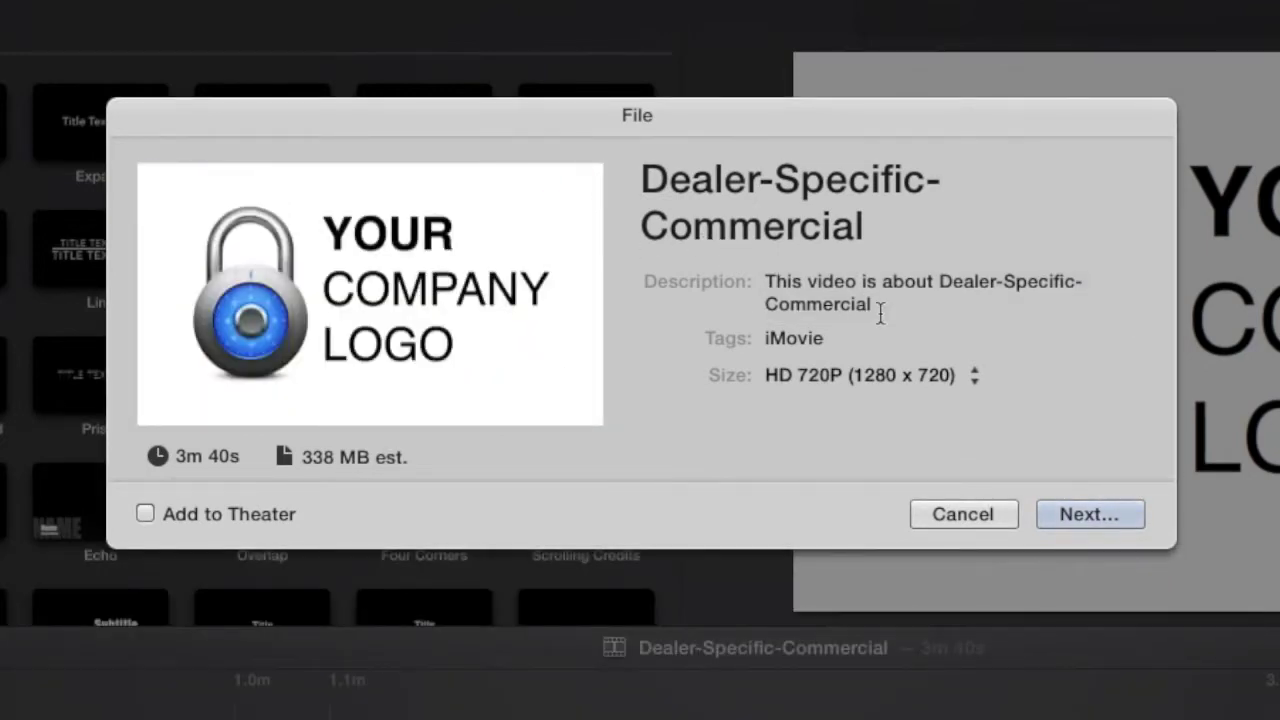
left_click(1105, 512)
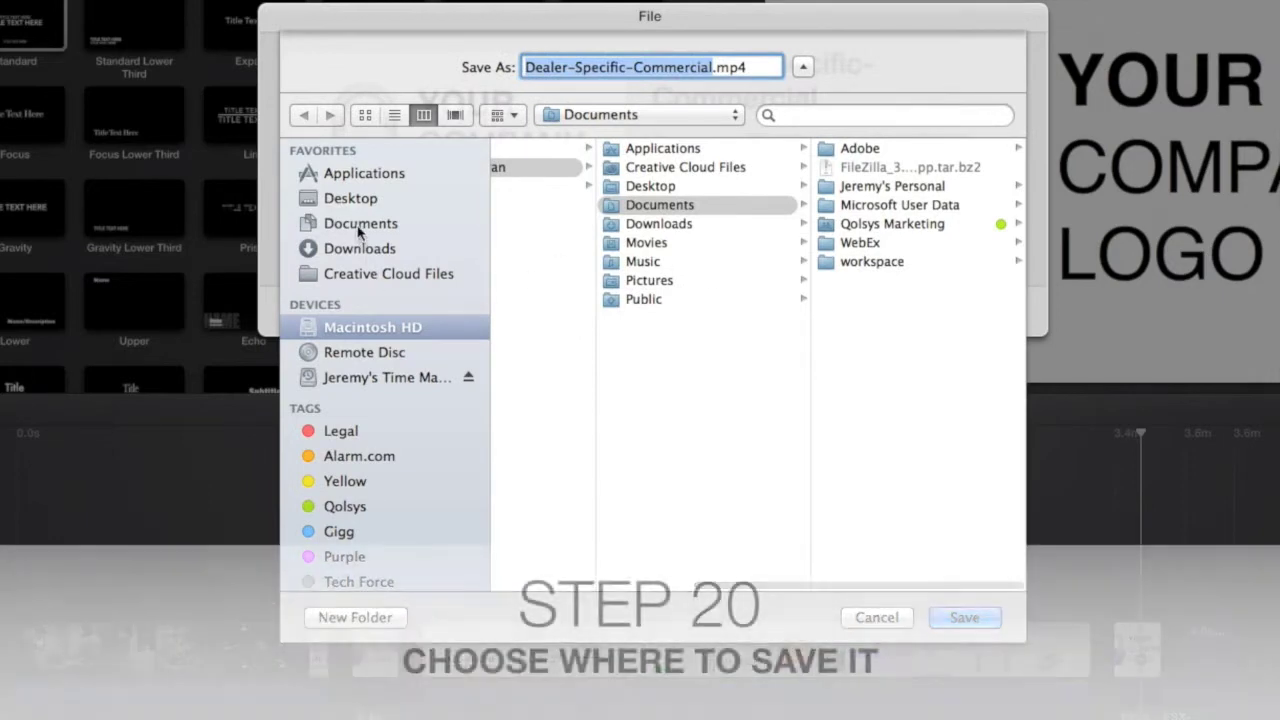
left_click(350, 200)
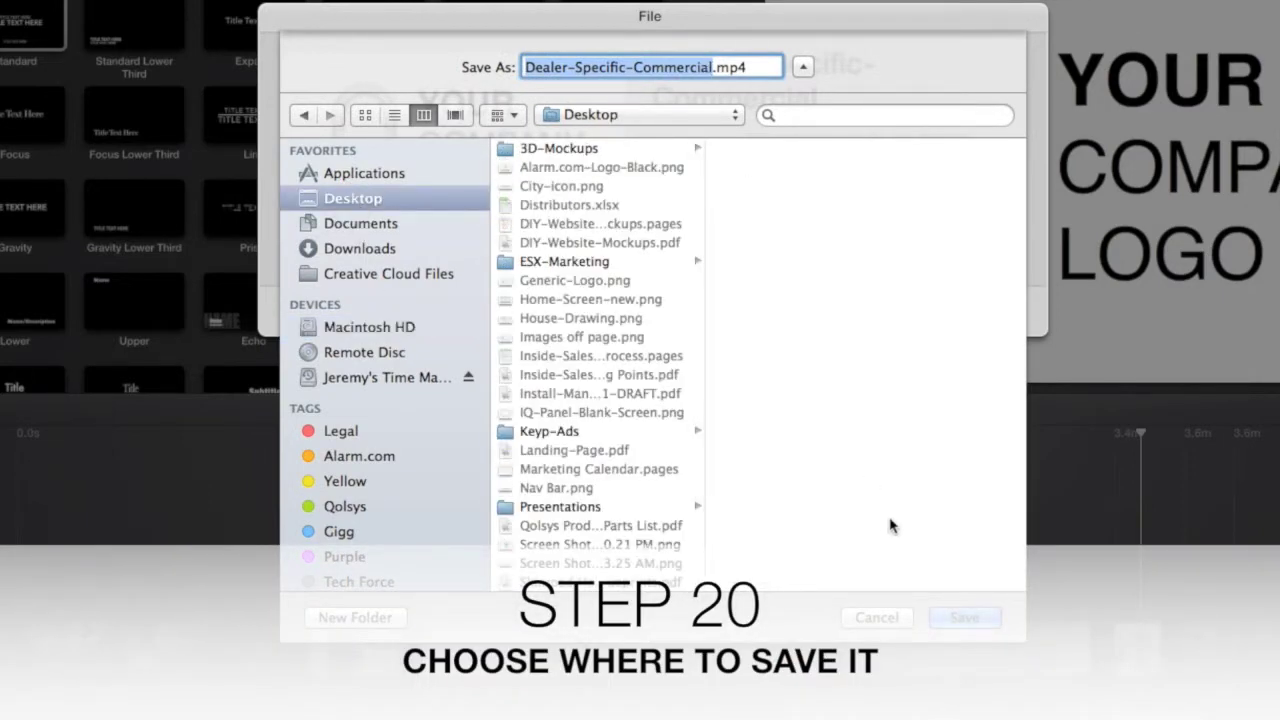
left_click(958, 618)
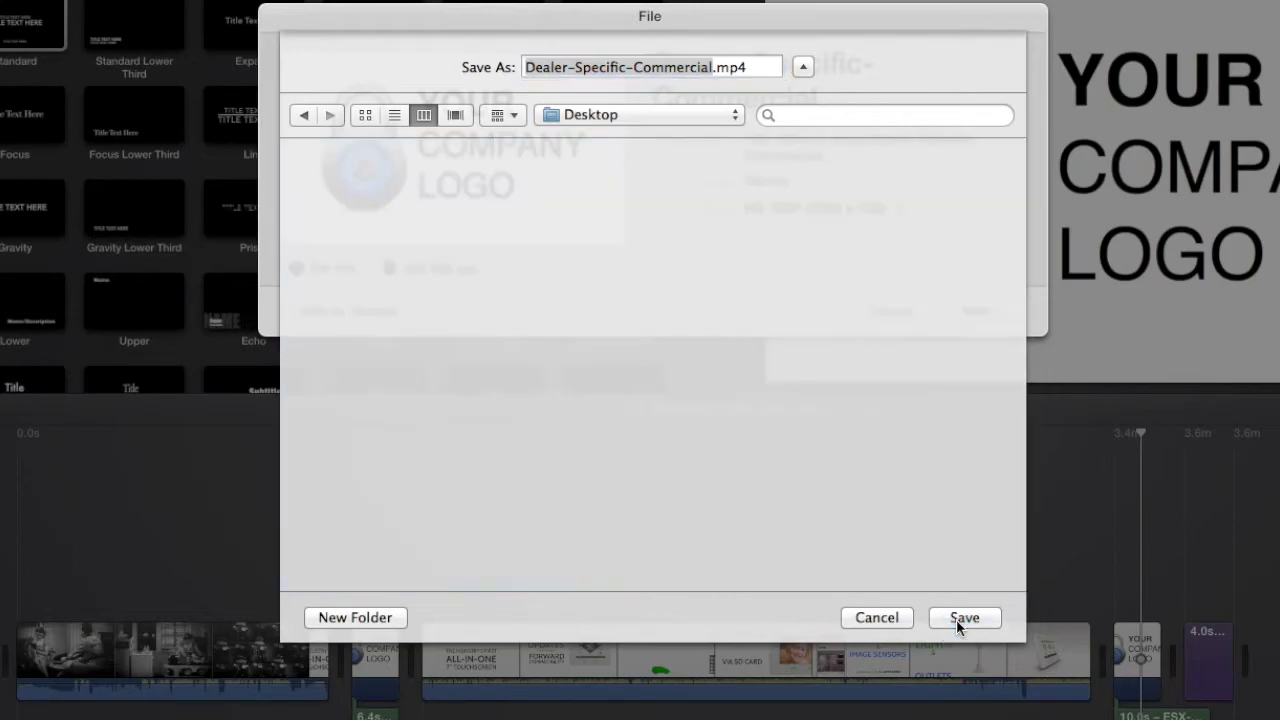